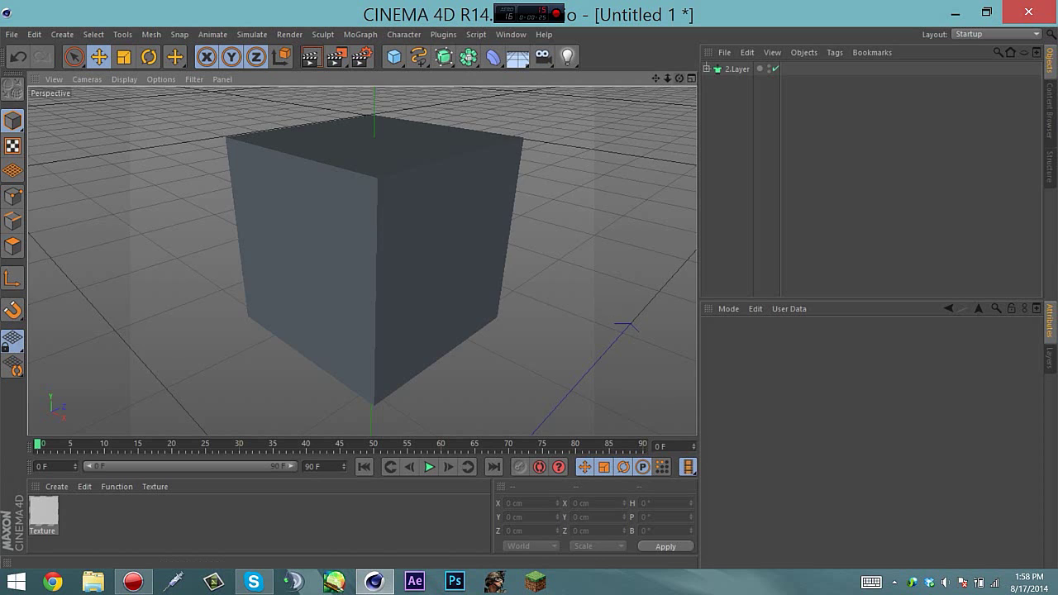
- Inspect the Head polygon object nested inside the 2.Layer object
mouse_move(679, 77)
left_mouse_down()
mouse_move(632, 86)
mouse_move(683, 83)
left_mouse_up()
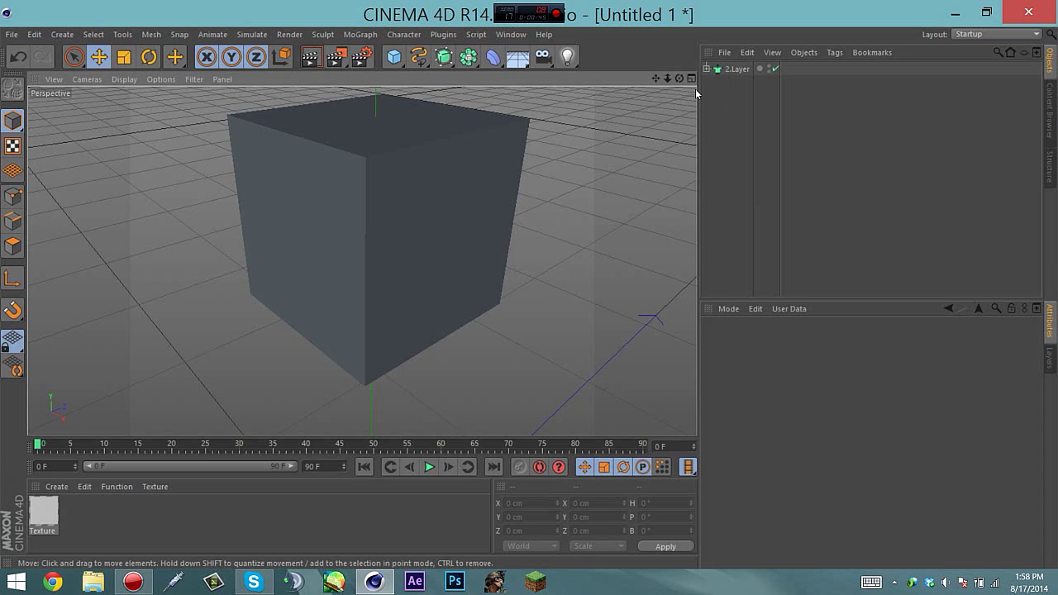
left_click(708, 69)
left_click(740, 82)
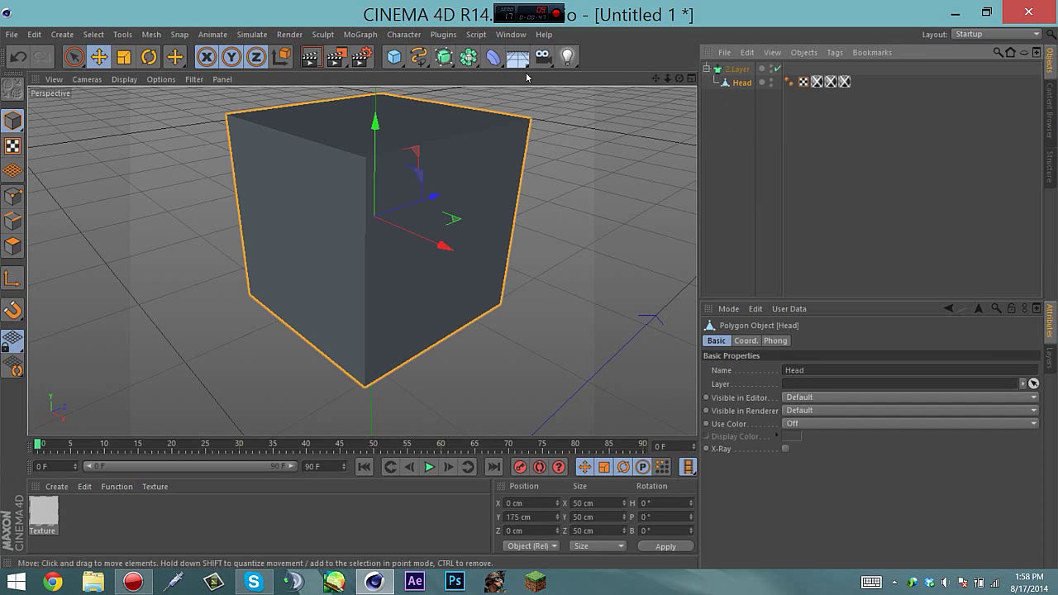
left_click(718, 141)
left_click(749, 82)
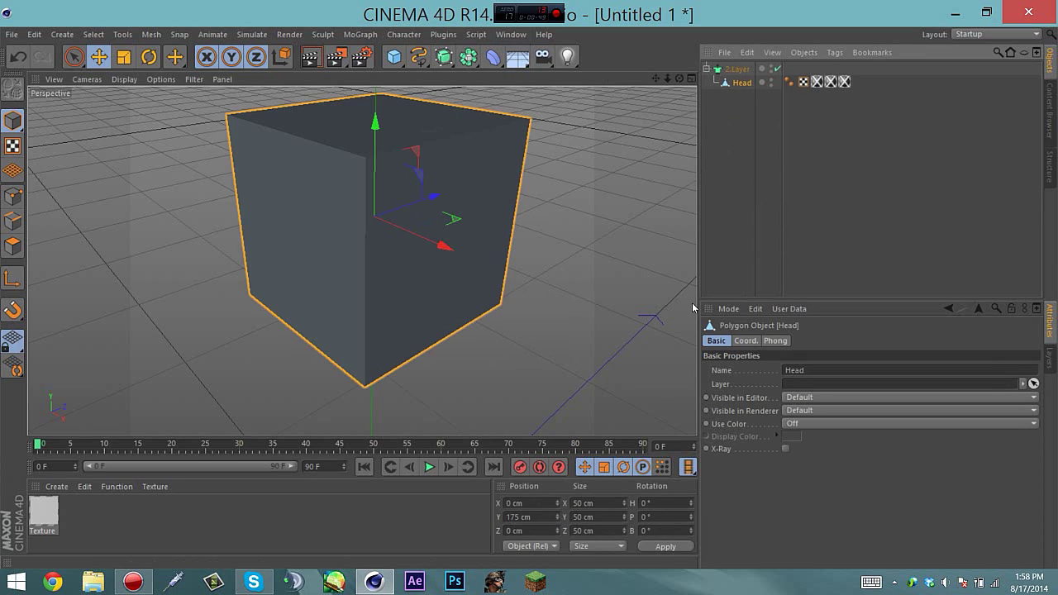
left_click(708, 69)
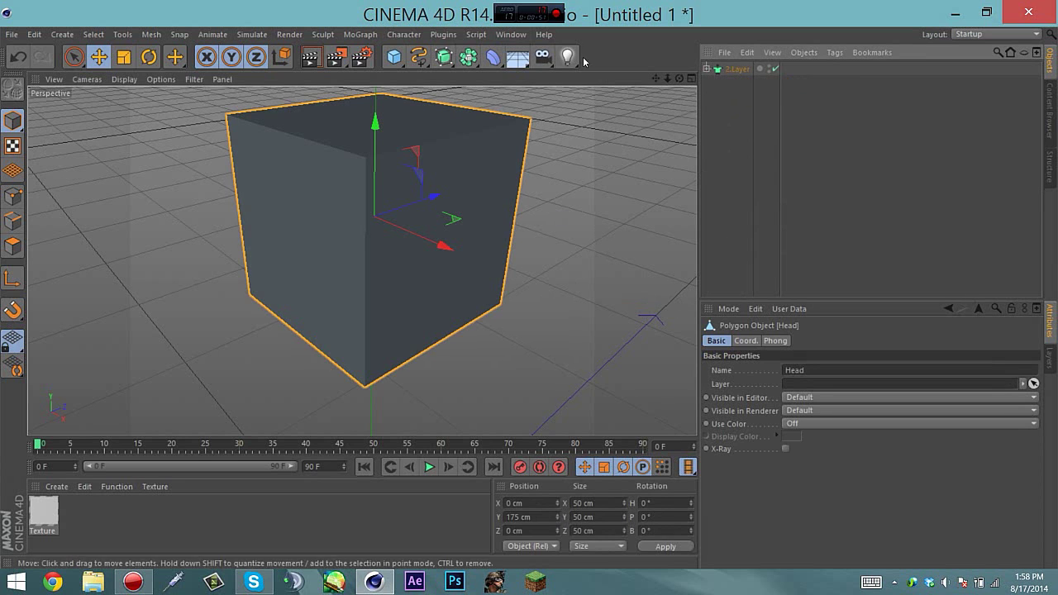
- Look at the 2.layer.lib4d file on the desktop and return to Cinema 4D
left_click(955, 13)
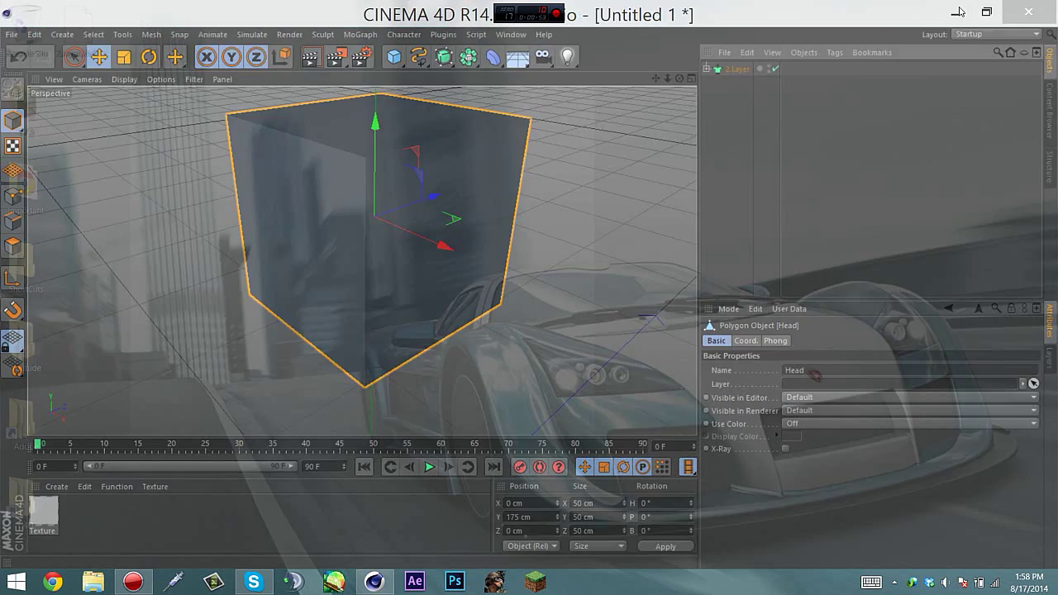
left_click(80, 30)
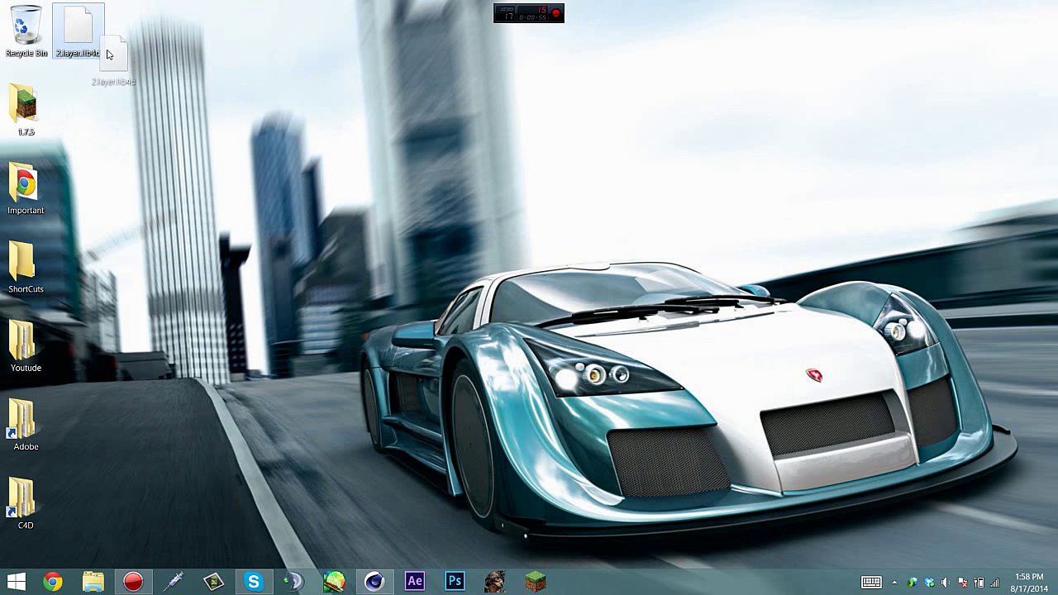
left_click(375, 582)
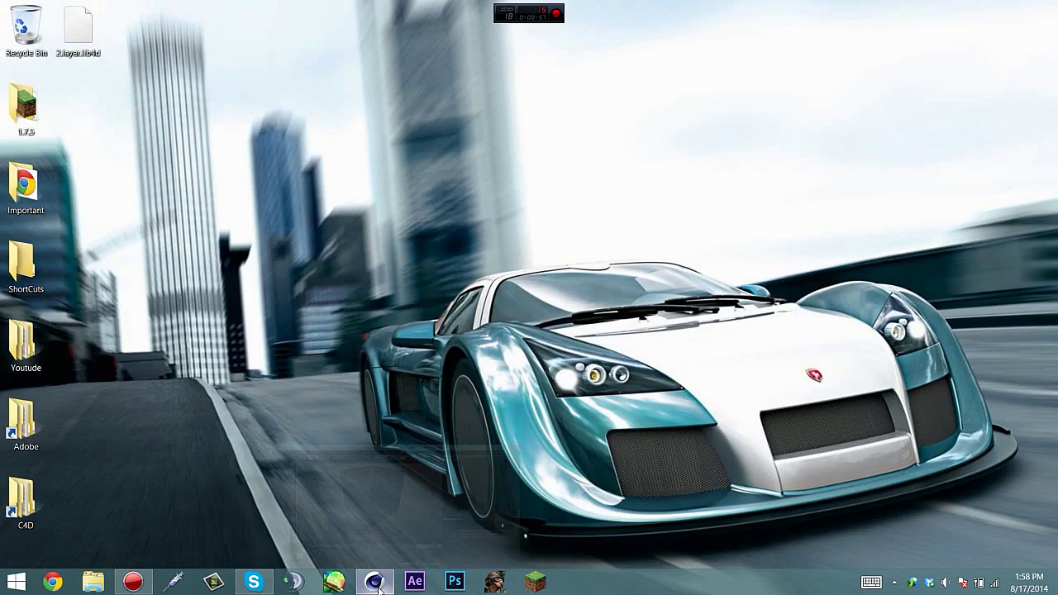
left_click(893, 109)
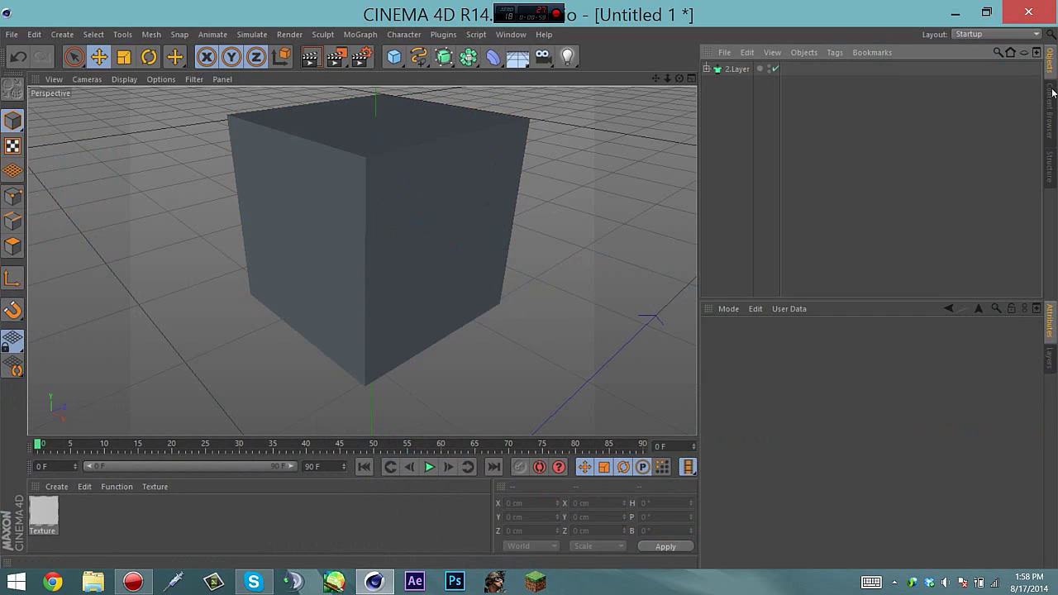
- Browse to the Presets location in the Content Browser
left_click(1050, 95)
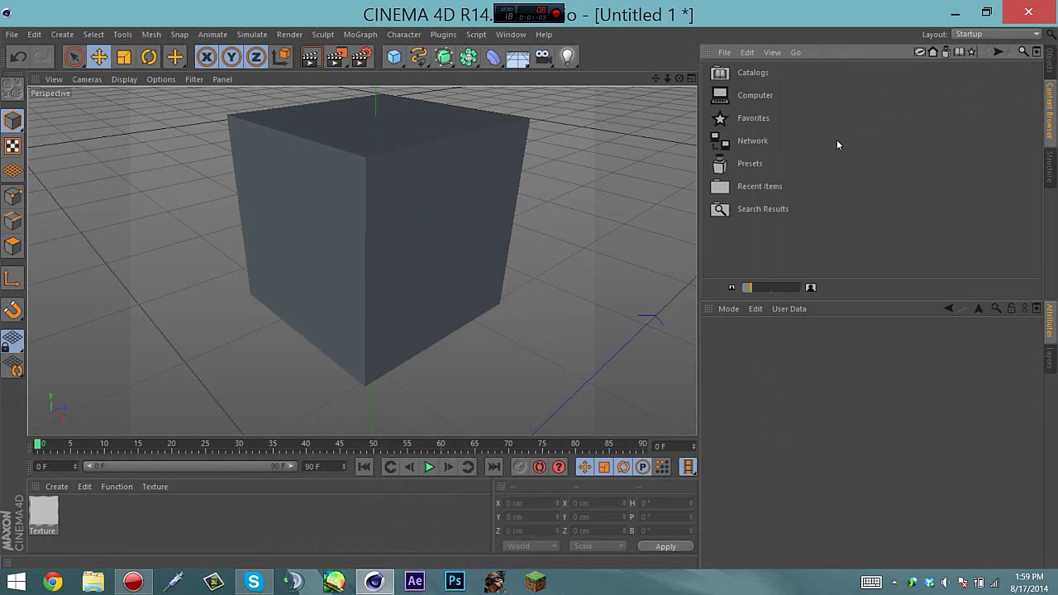
double_click(836, 140)
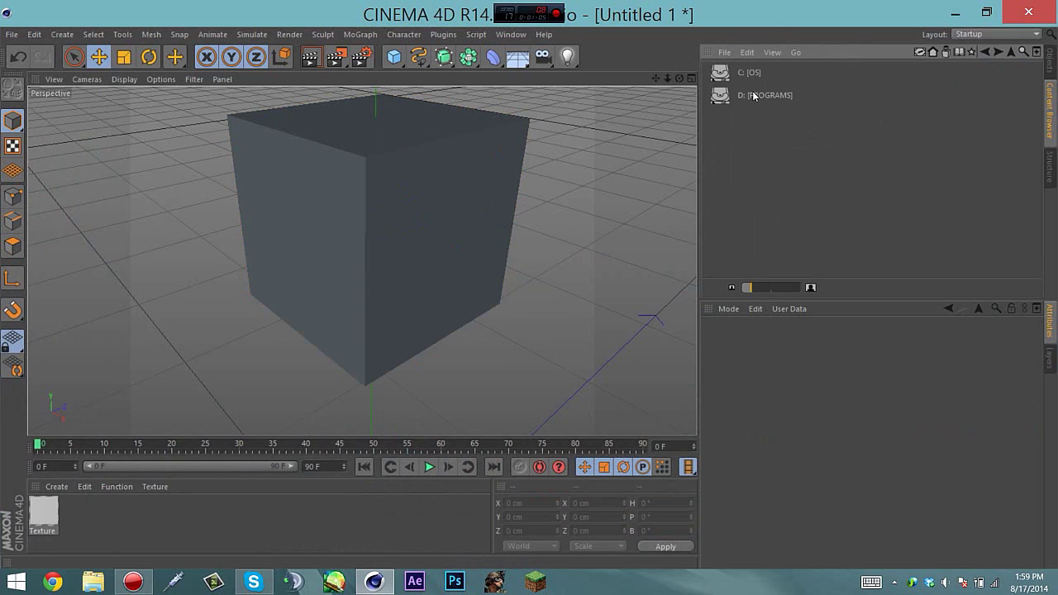
left_click(985, 51)
double_click(758, 165)
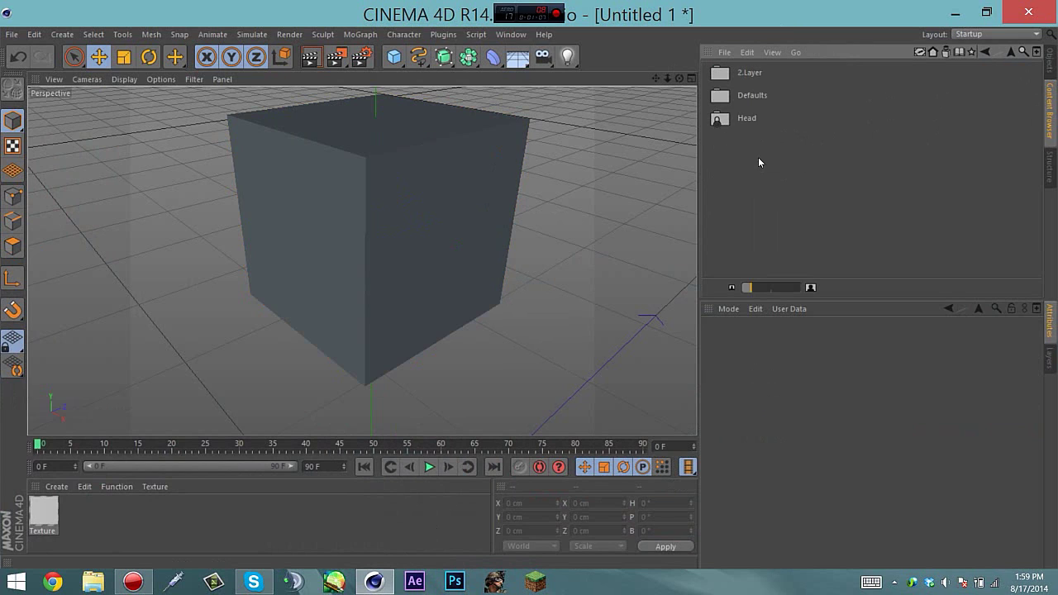
left_click(725, 52)
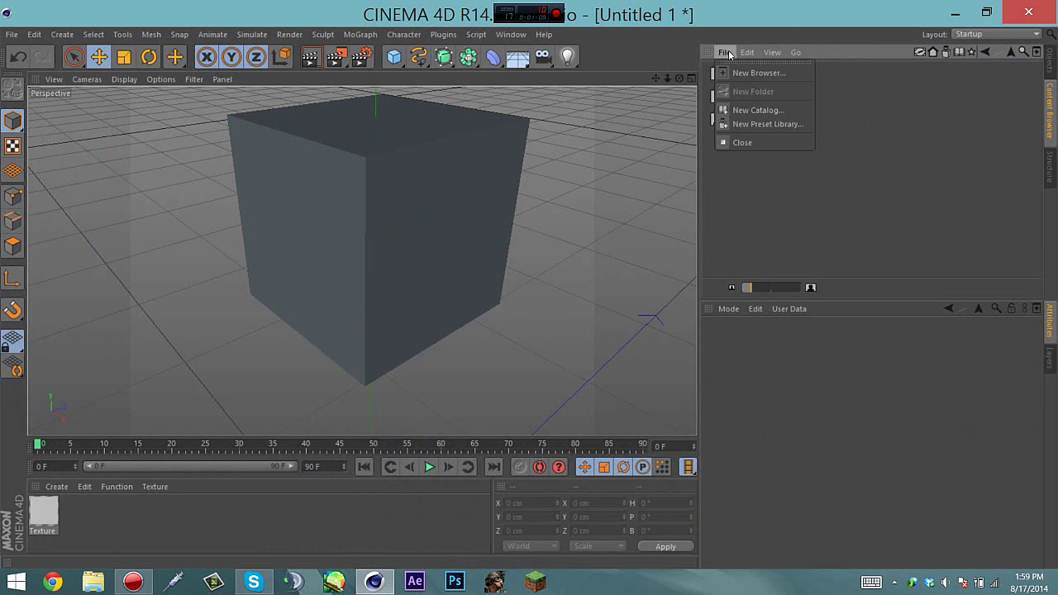
left_click(753, 125)
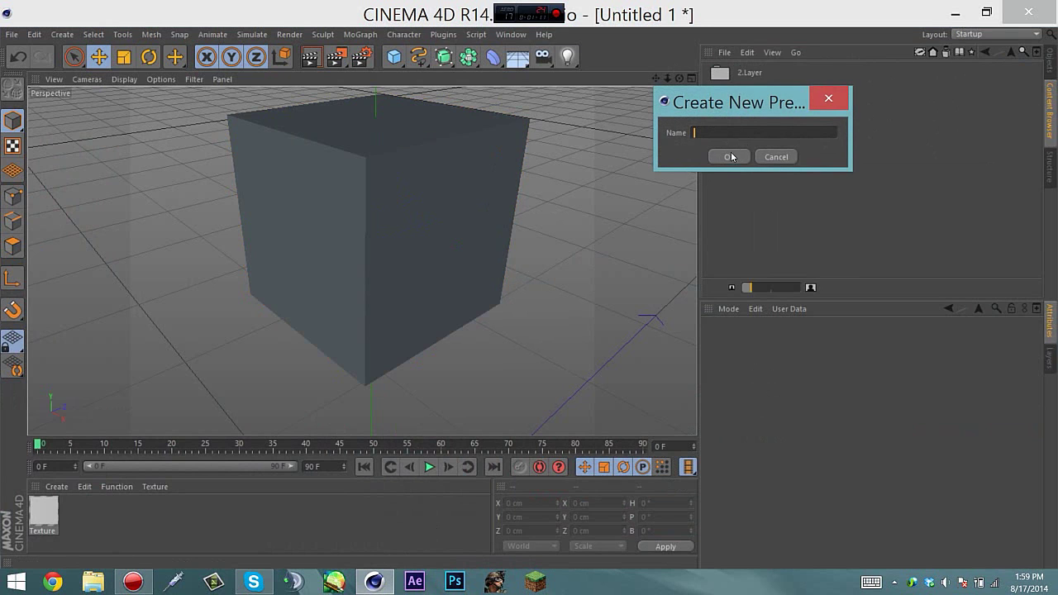
left_click(732, 156)
right_click(756, 166)
right_click(740, 120)
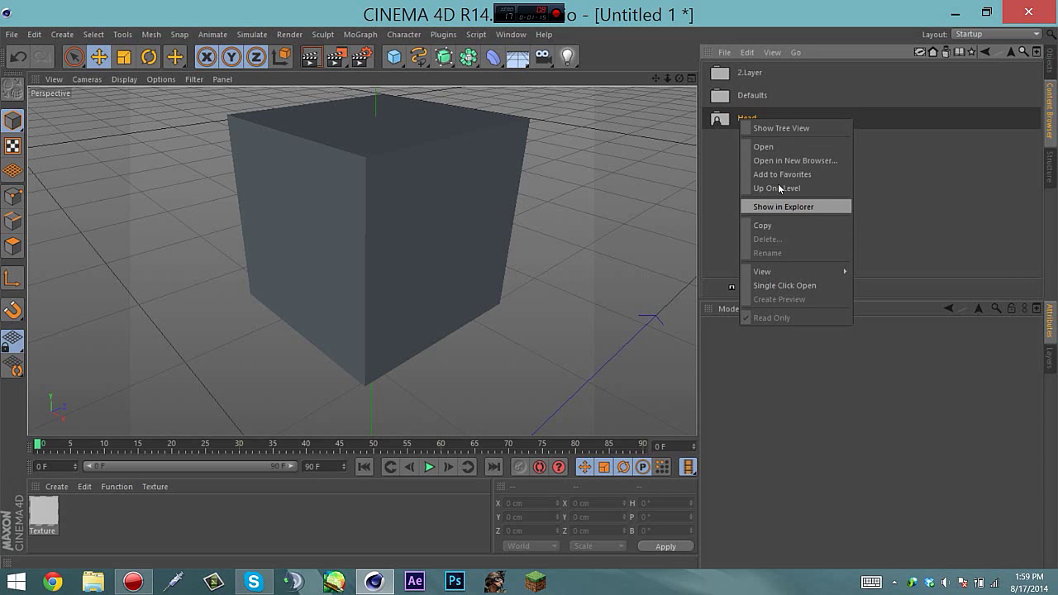
left_click(715, 157)
- Highlight the 2.Layer preset library and return to the scene's object list
left_click(729, 76)
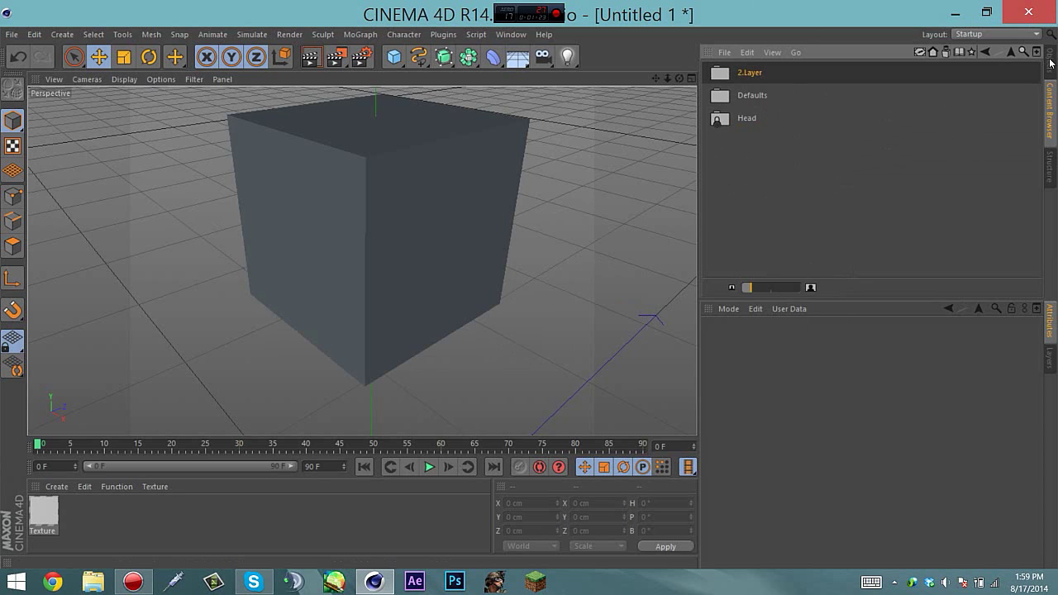
left_click(985, 52)
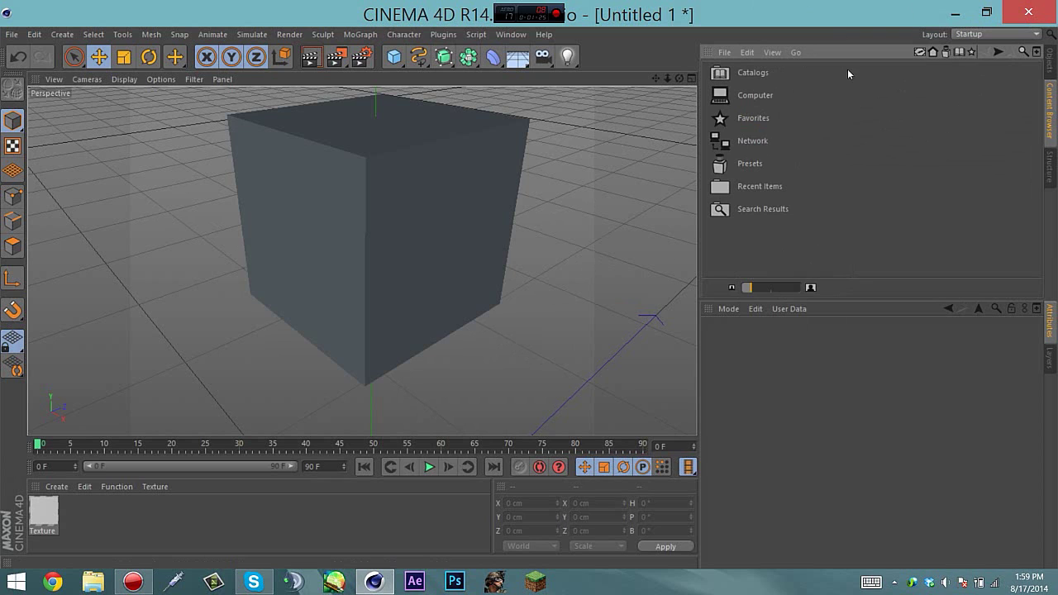
left_click(1052, 65)
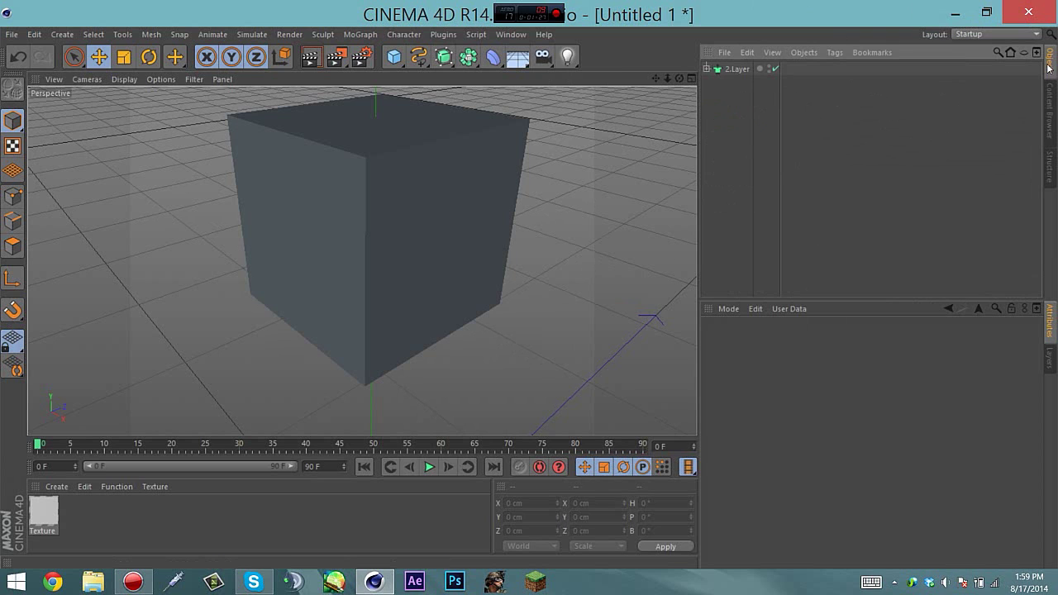
- Examine the Head object inside 2.Layer and show the color settings of the Texture material
left_click(741, 70)
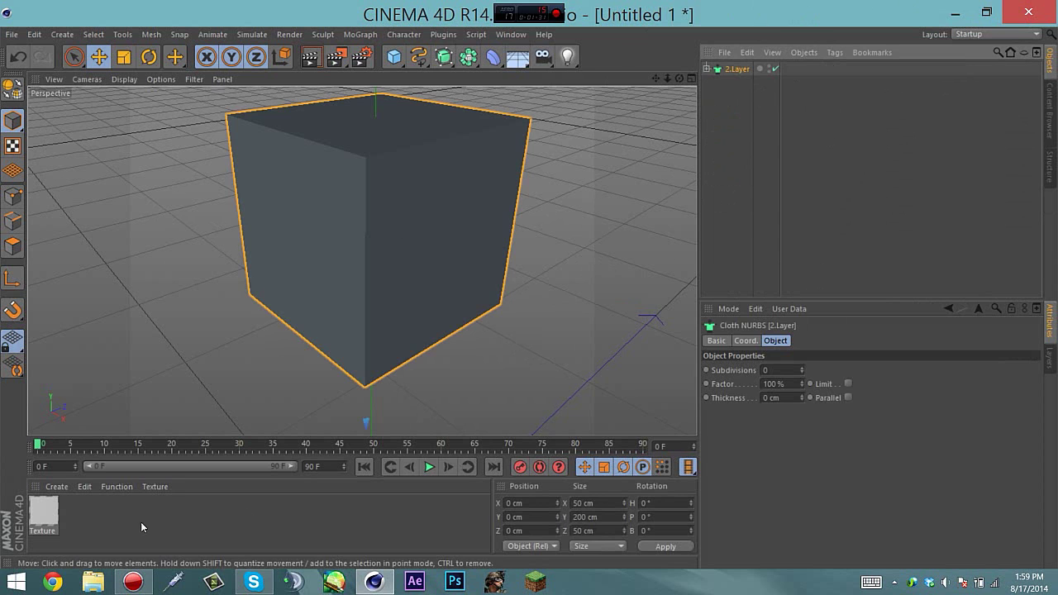
left_click(361, 260)
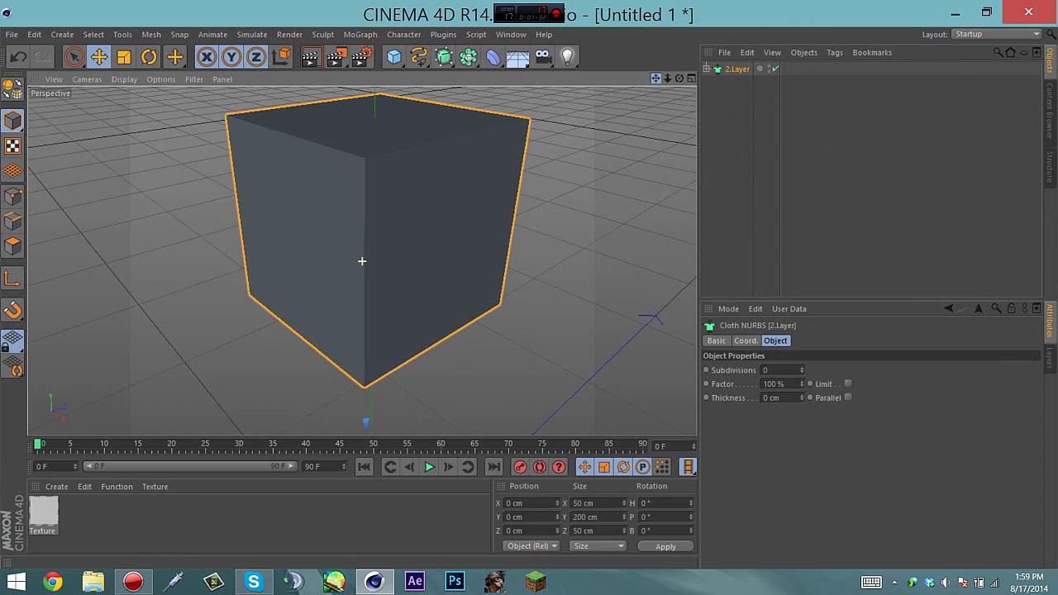
left_click(707, 68)
left_click(741, 84)
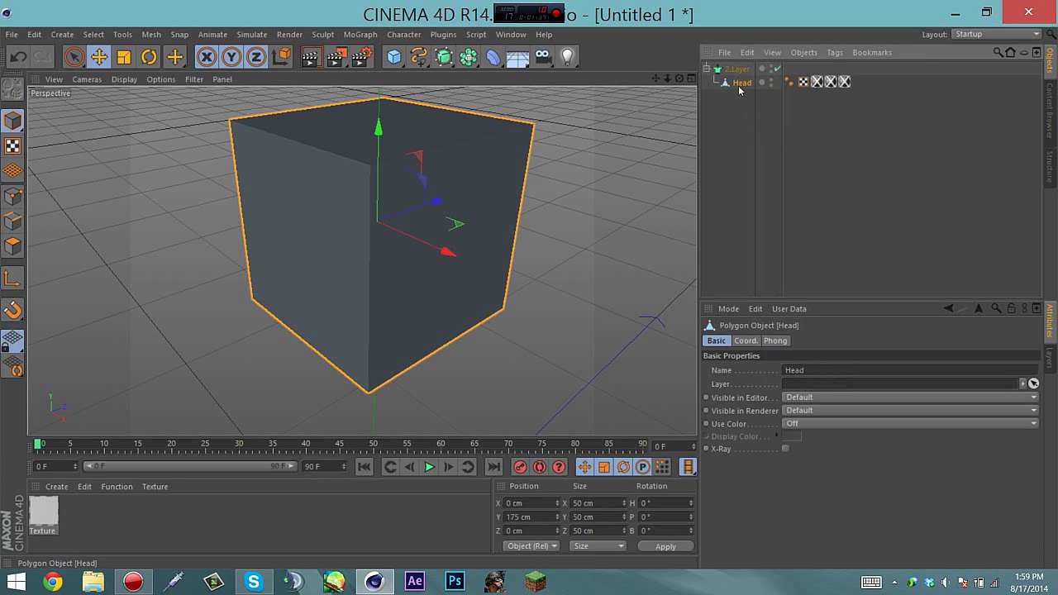
left_click(35, 514)
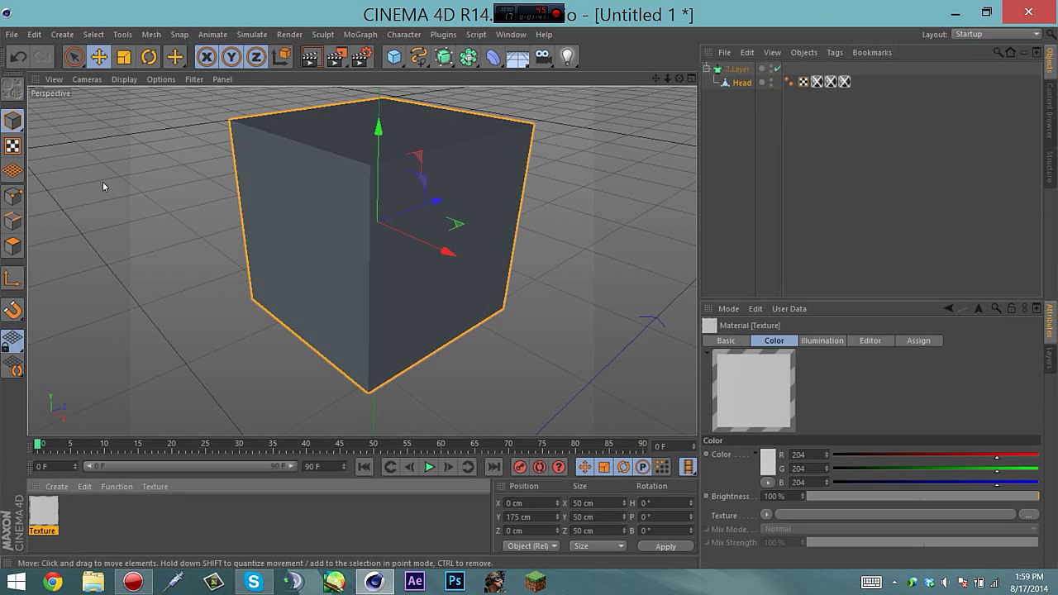
left_click_drag(497, 326, 395, 166)
left_click_drag(391, 319, 449, 348)
- Switch to Photoshop and bring up the dialog for opening an image
left_click(955, 13)
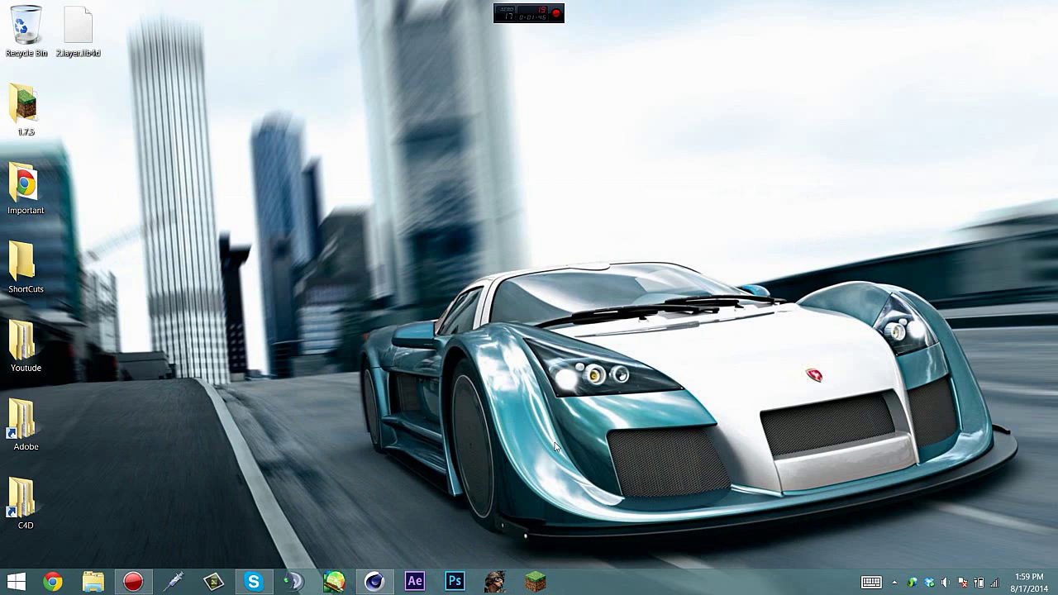
left_click(456, 584)
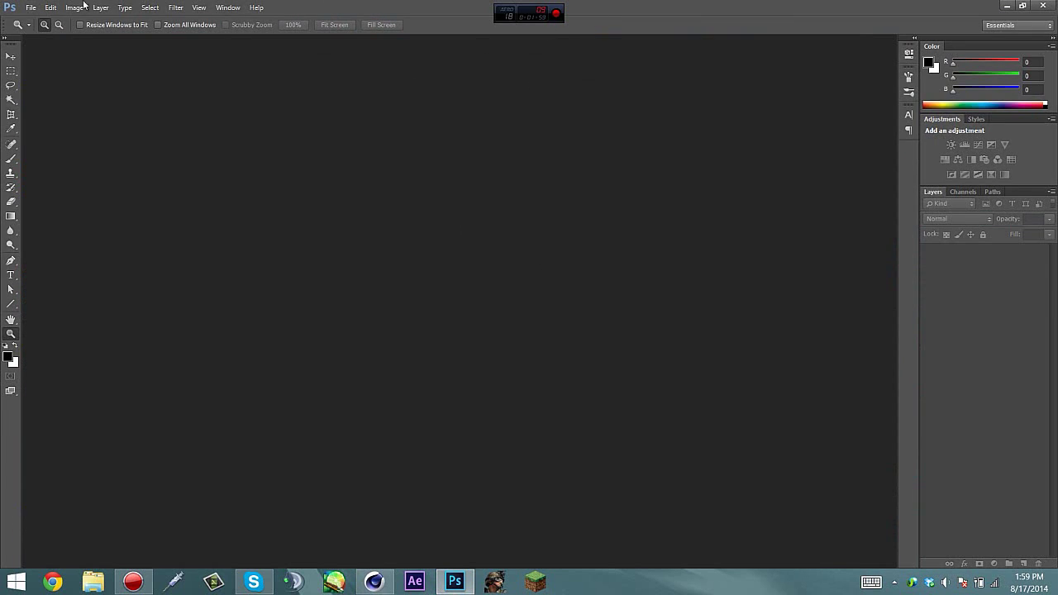
left_click(31, 8)
left_click(45, 36)
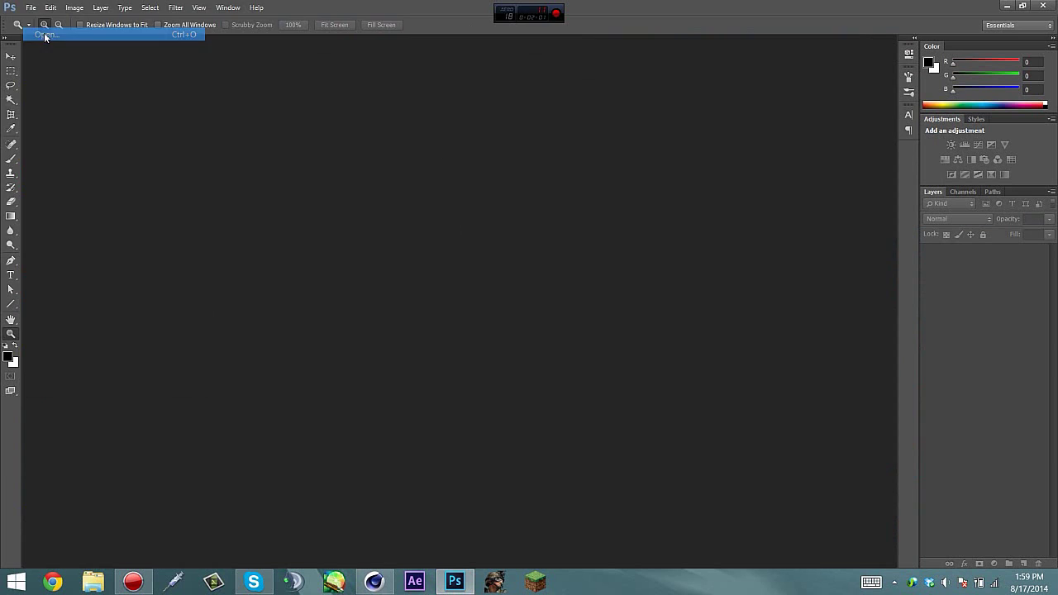
- Browse from the Desktop to the Slime skin folder under Important > minecraft > skins > Me
left_click(66, 107)
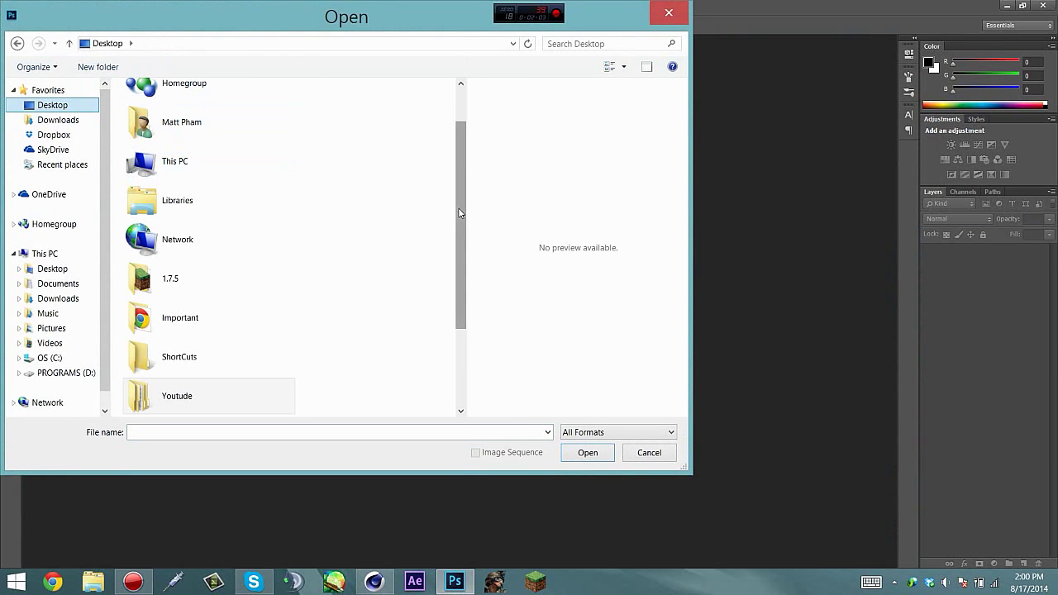
left_click_drag(459, 214, 444, 284)
left_click(180, 200)
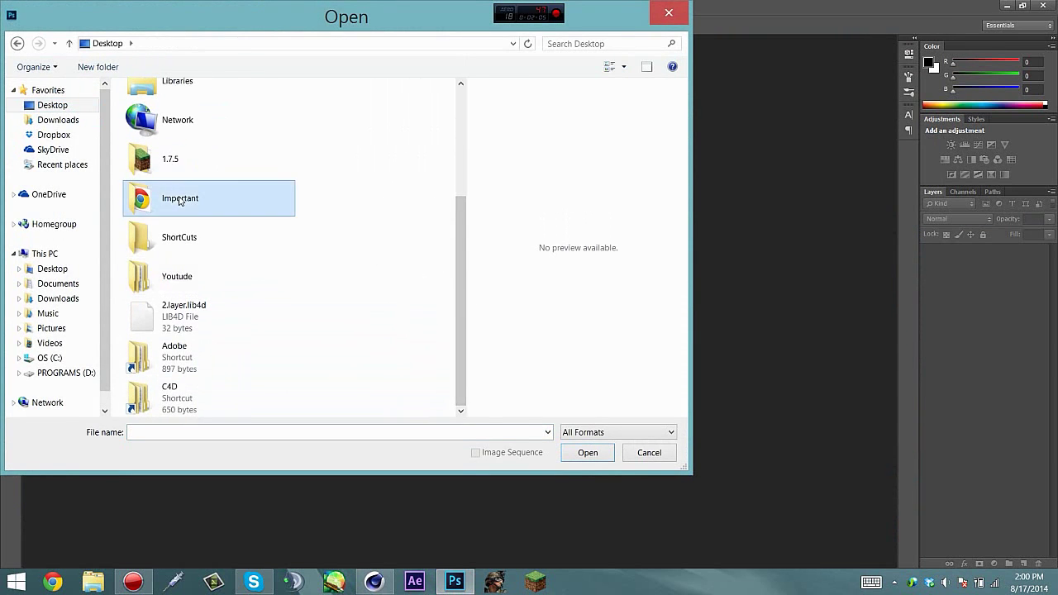
double_click(180, 200)
double_click(156, 181)
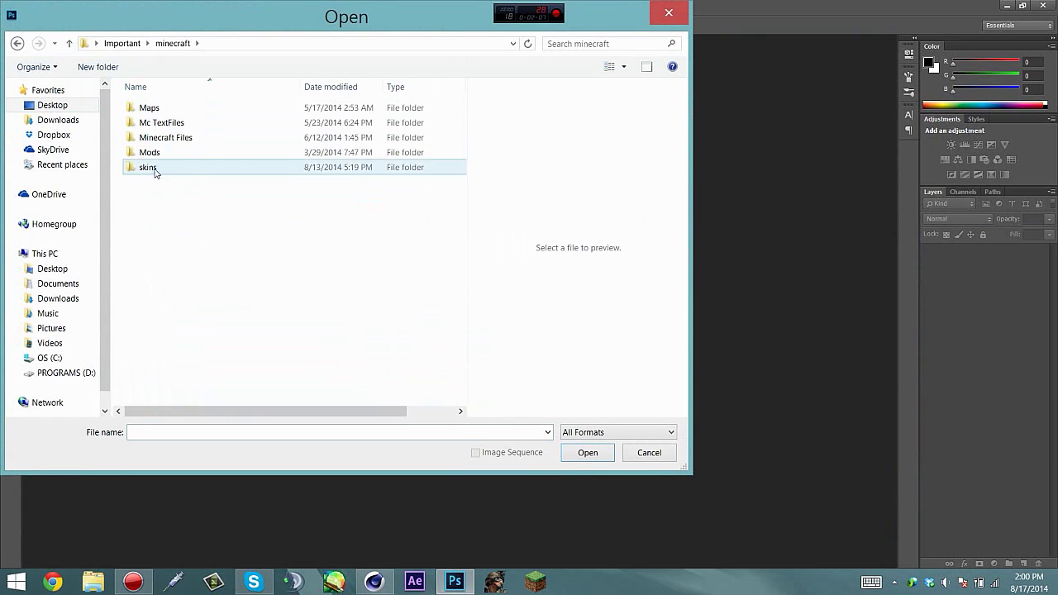
double_click(152, 168)
left_click(248, 162)
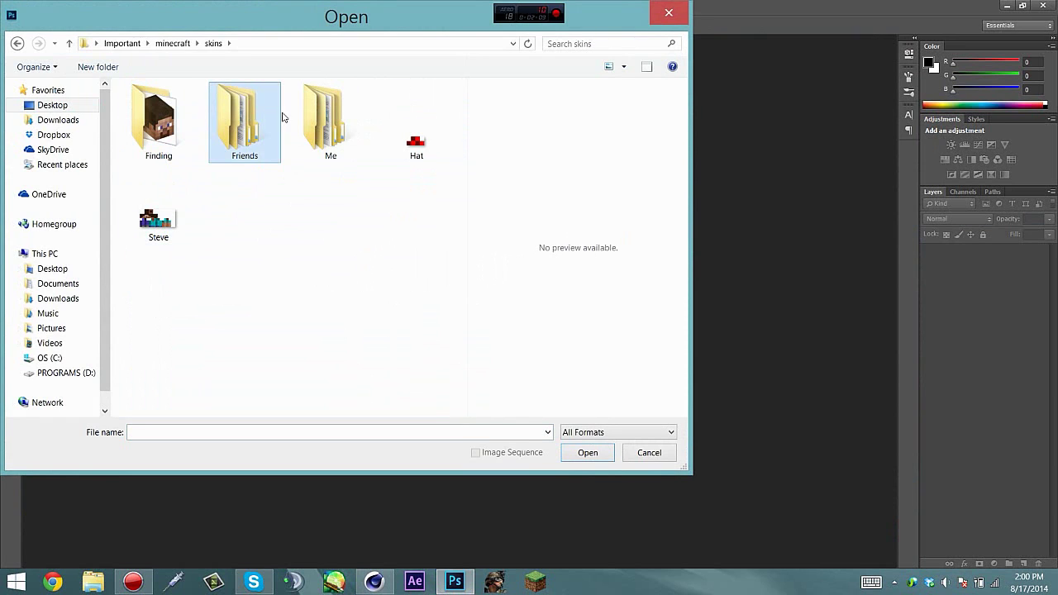
left_click(329, 120)
double_click(329, 120)
left_click(157, 107)
double_click(157, 107)
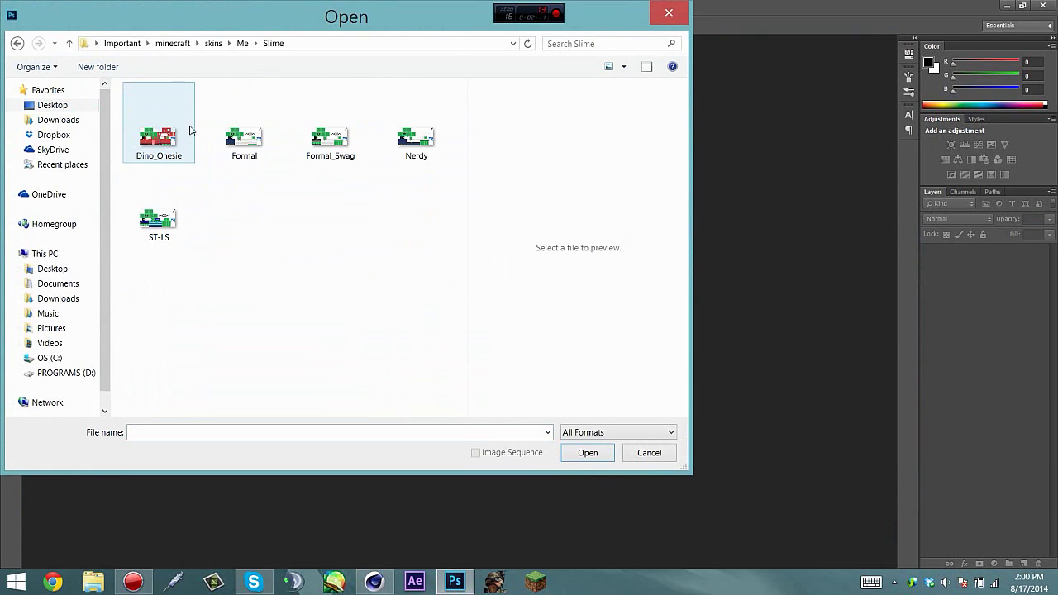
- Copy the Formal skin image from the Slime folder to the Desktop and open the copy
left_click(259, 154)
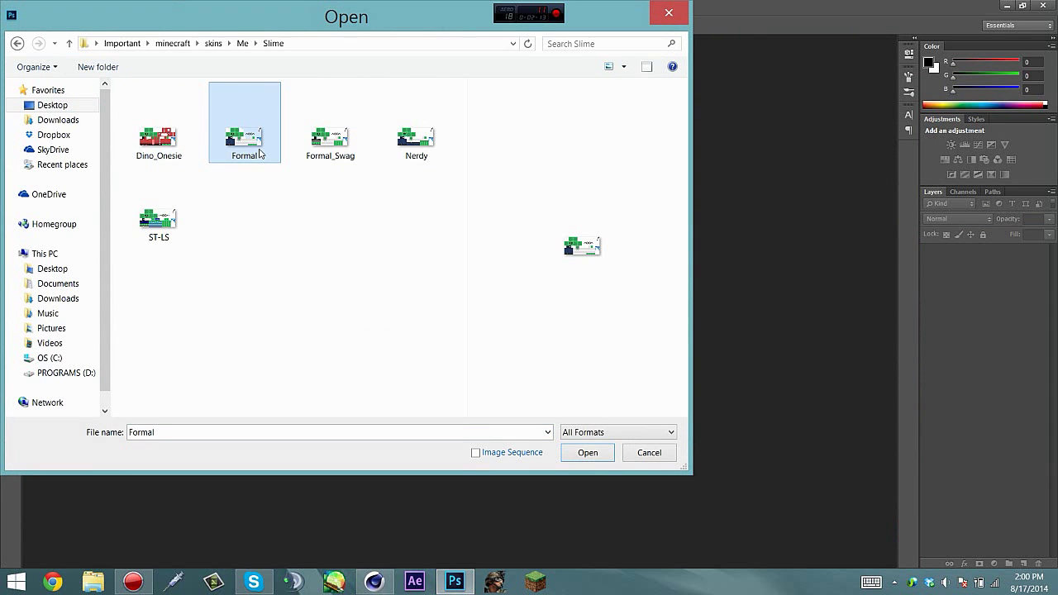
left_click(56, 106)
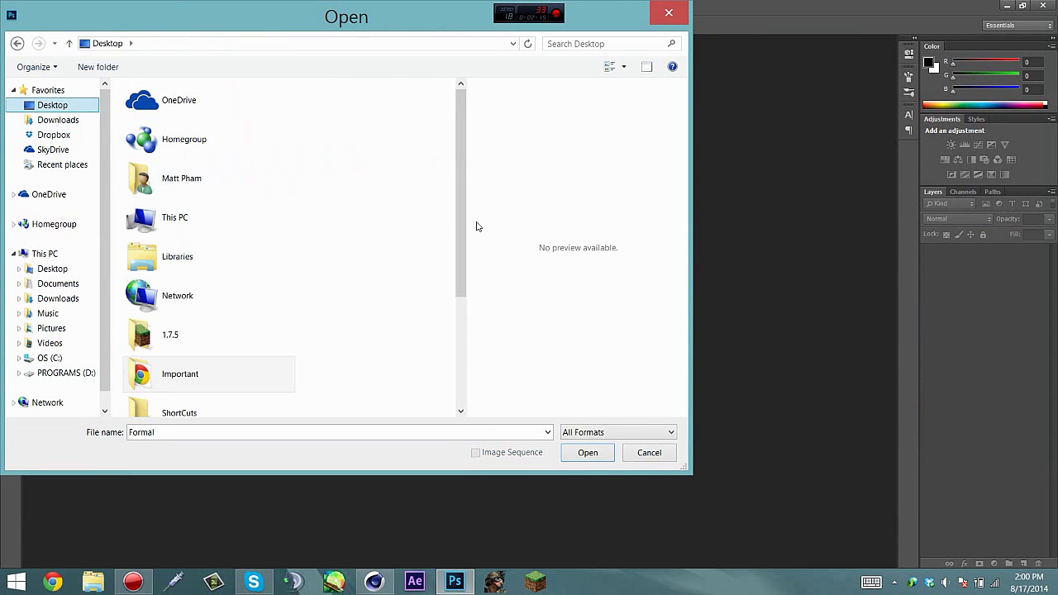
left_click(175, 401)
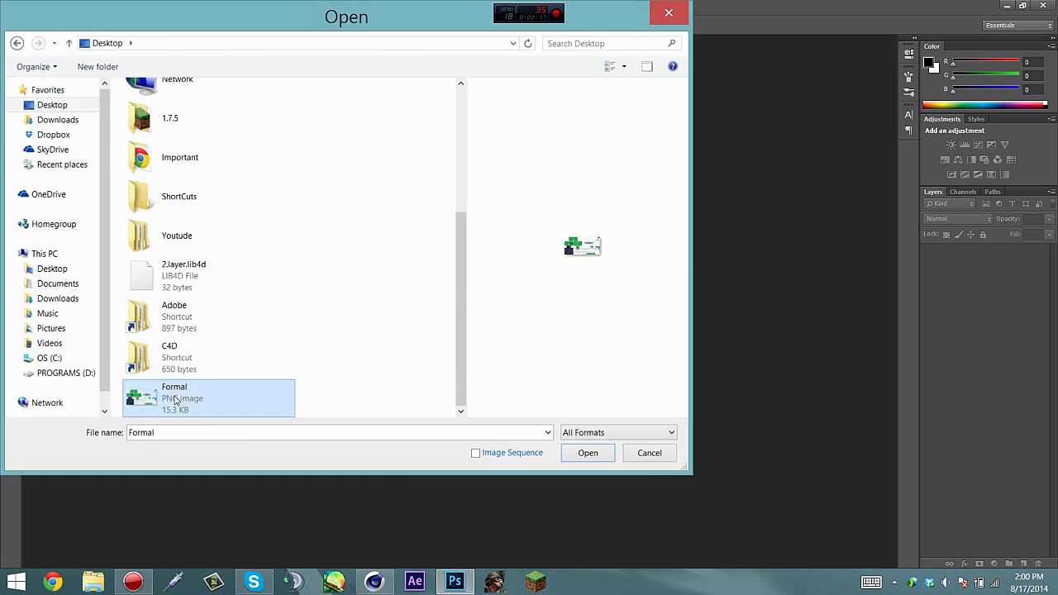
double_click(175, 400)
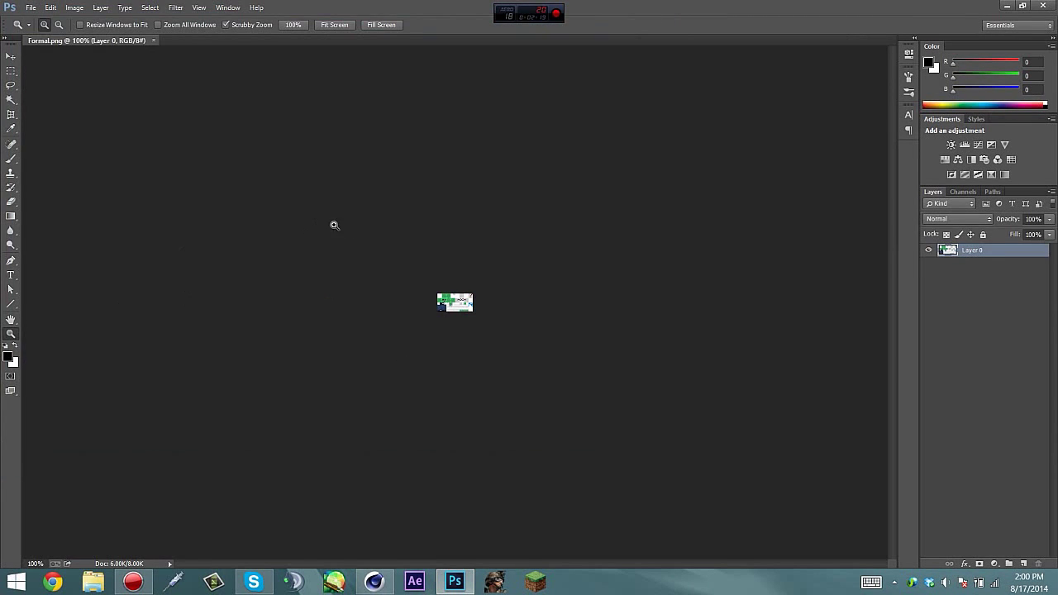
- Copy the hat-overlay area of the Formal skin with the Rectangular Marquee tool and paste it over the head area as a new layer
left_click_drag(456, 309, 455, 309)
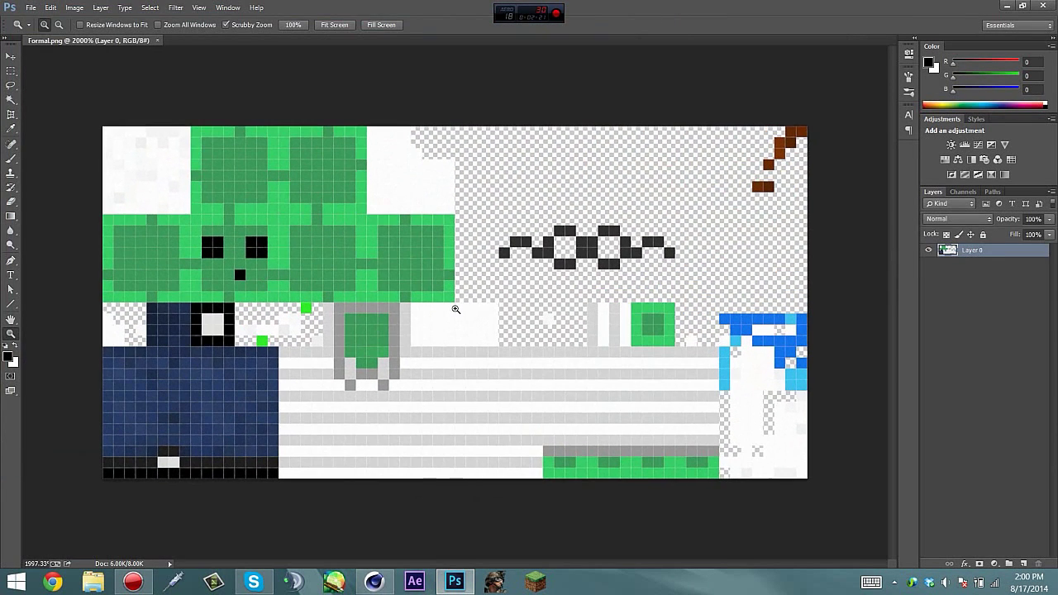
key("m")
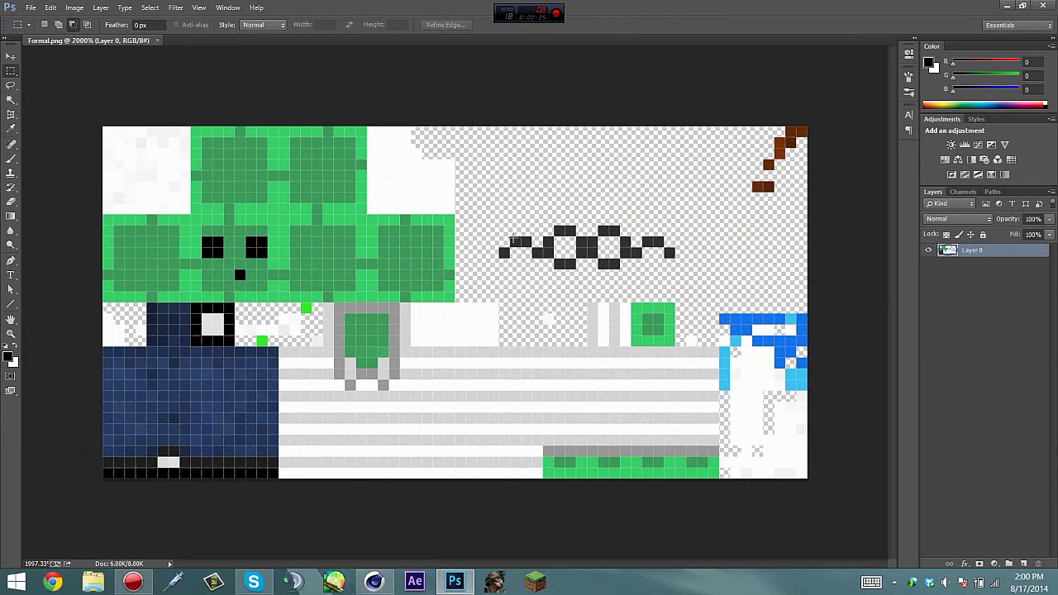
left_click_drag(452, 300, 837, 3)
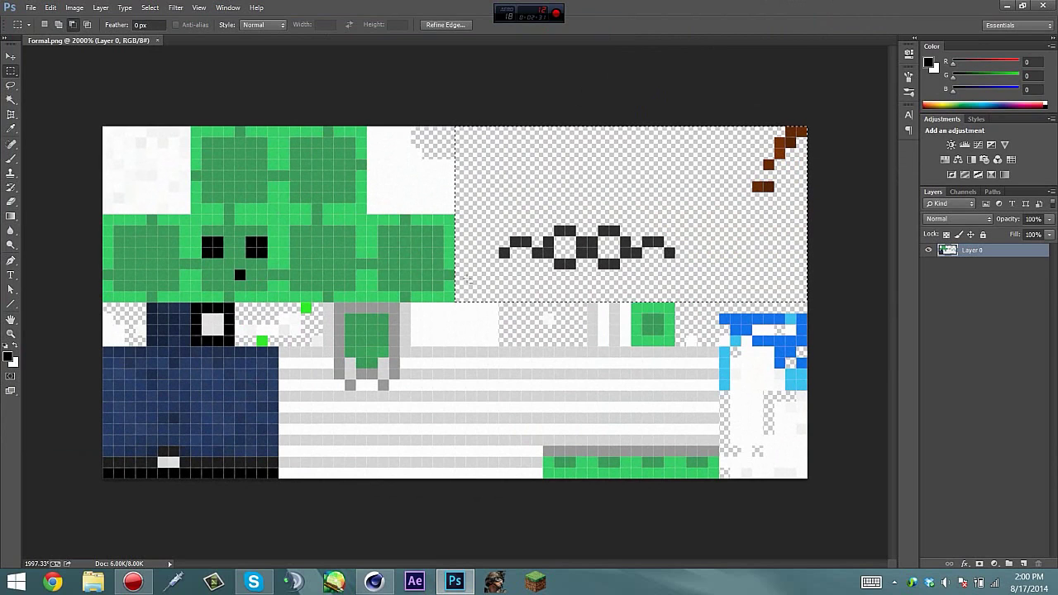
right_click(165, 277)
left_click(186, 282)
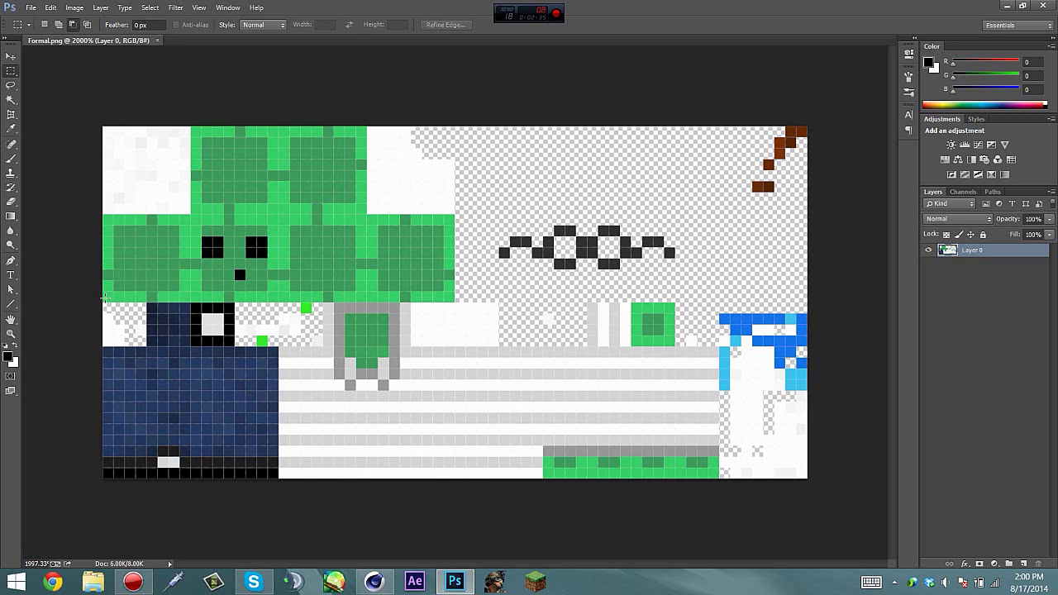
left_click_drag(105, 299, 455, 26)
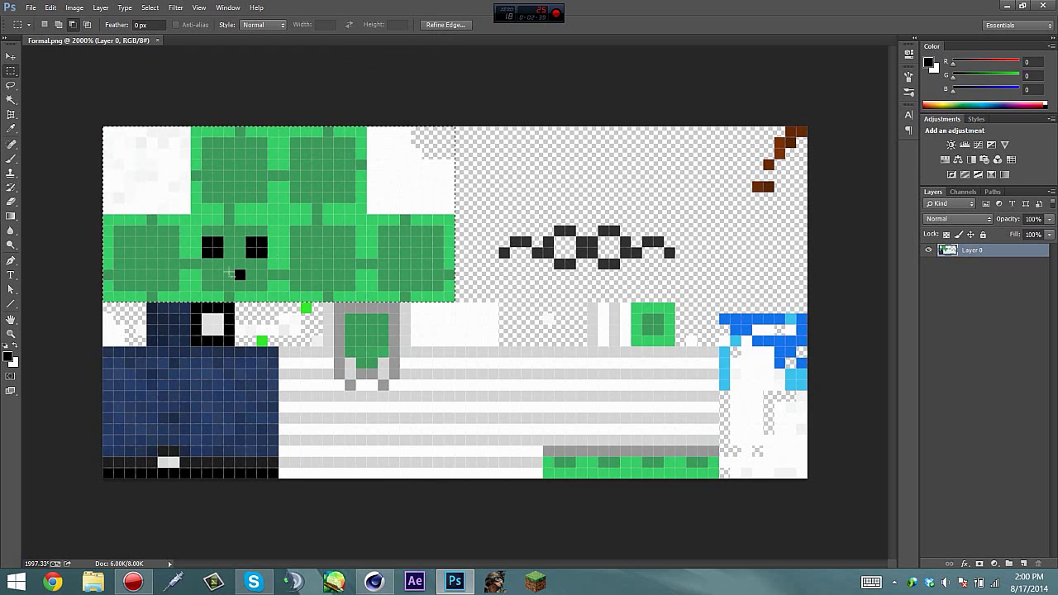
key("ctrl+v")
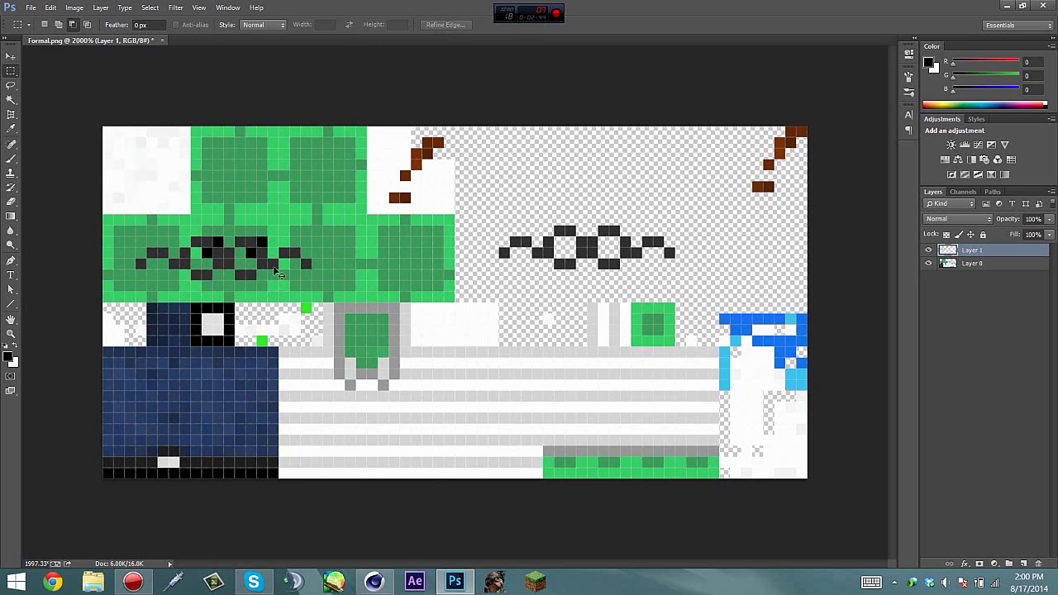
- Move the pasted overlay so its glasses line up with the eyes on the face, and apply the transformation
key("ctrl+t")
left_click_drag(272, 257, 282, 246)
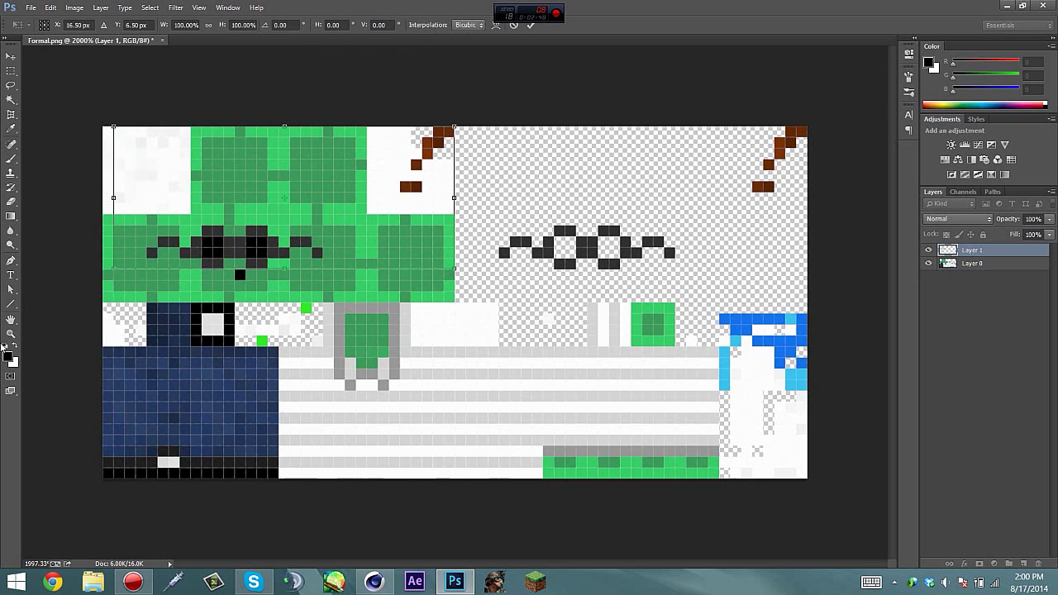
left_click(10, 334)
left_click(475, 230)
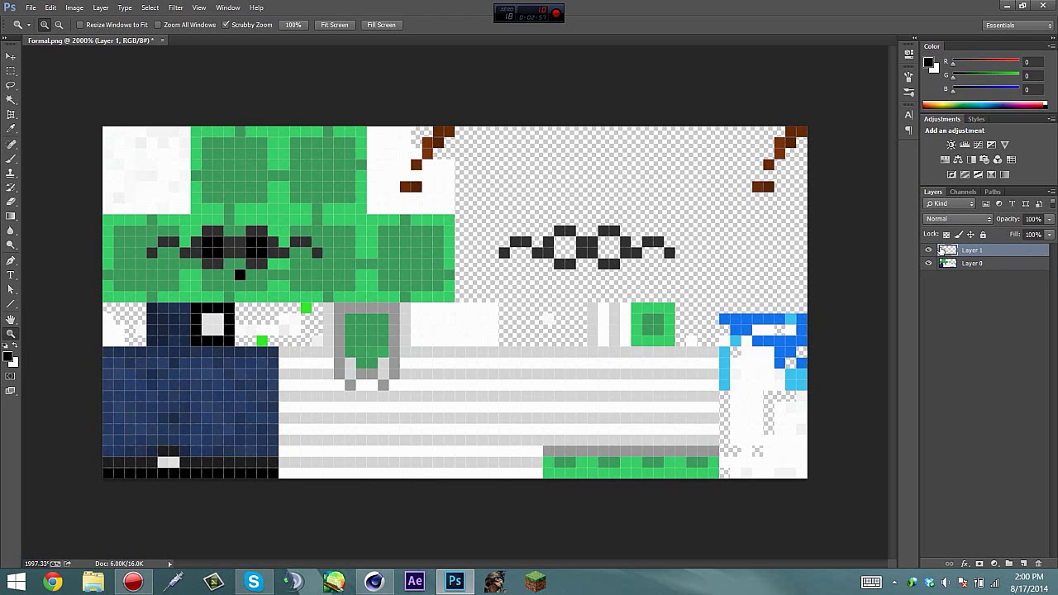
- Compare the head with Layer 1 hidden and shown, and merge Layer 1 down into Layer 0
left_click(928, 252)
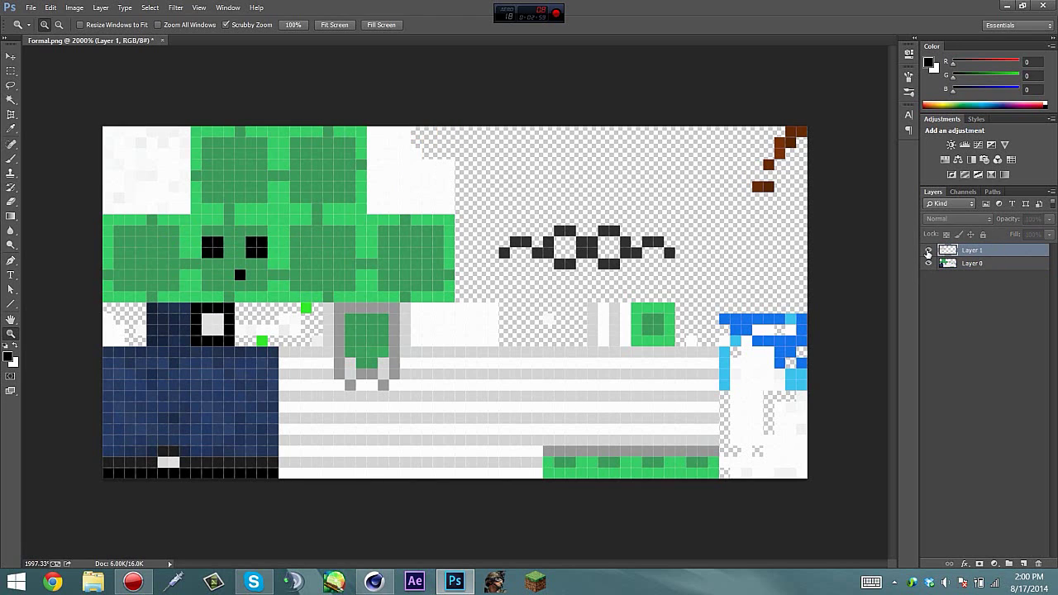
left_click(929, 251)
left_click(928, 251)
left_click(929, 252)
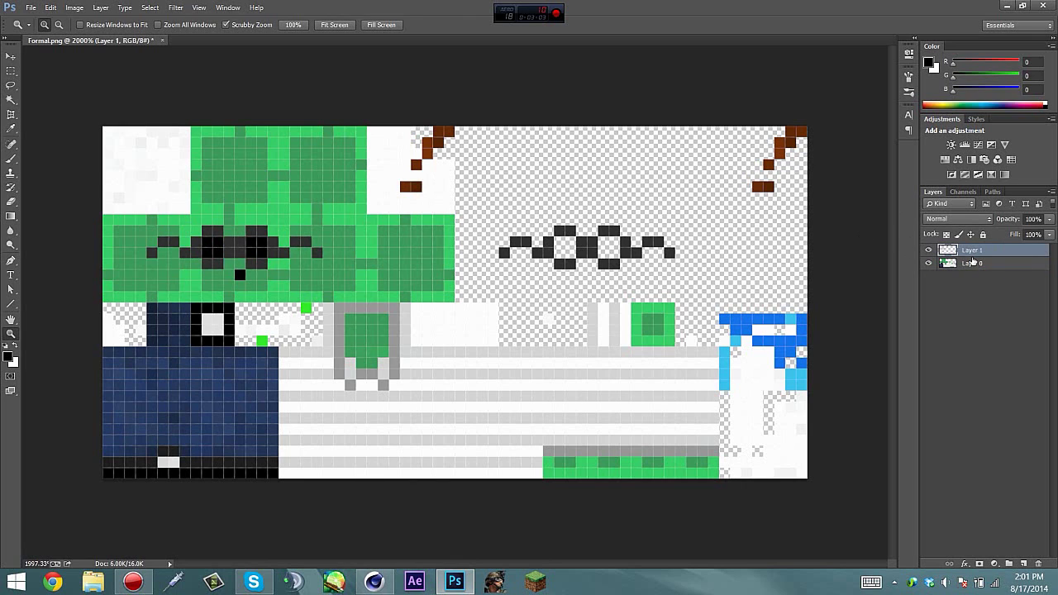
key("ctrl+e")
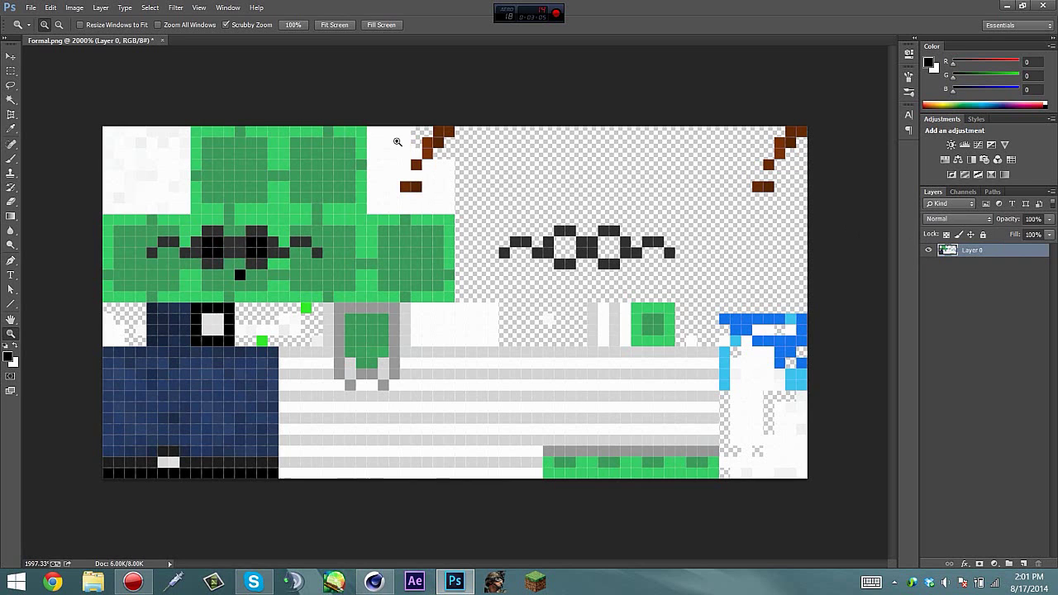
- Close Photoshop, start it again from the desktop and bring up the dialog for opening an image
left_click(1045, 6)
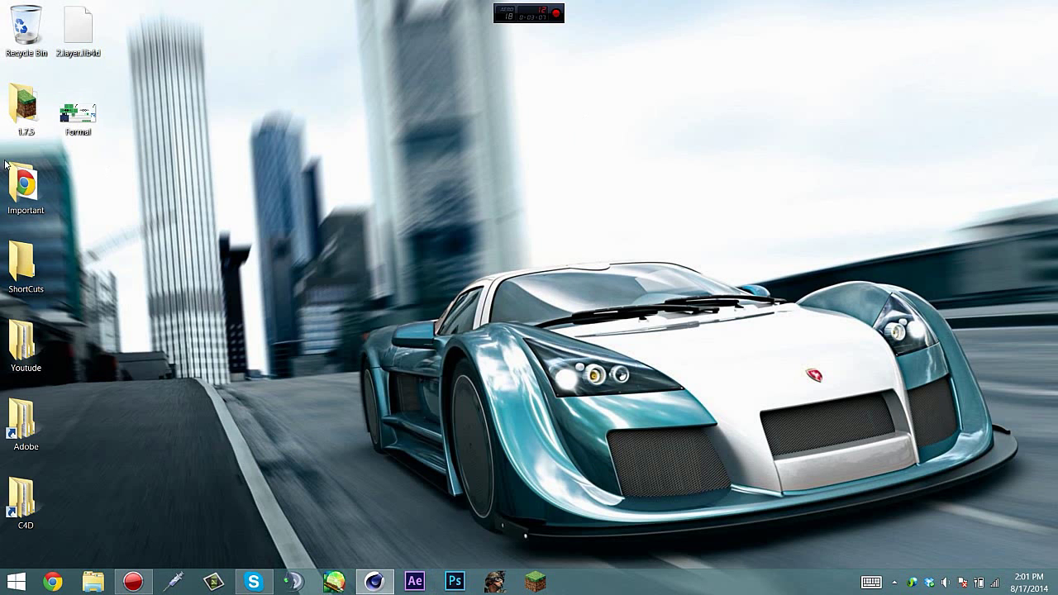
left_click(78, 111)
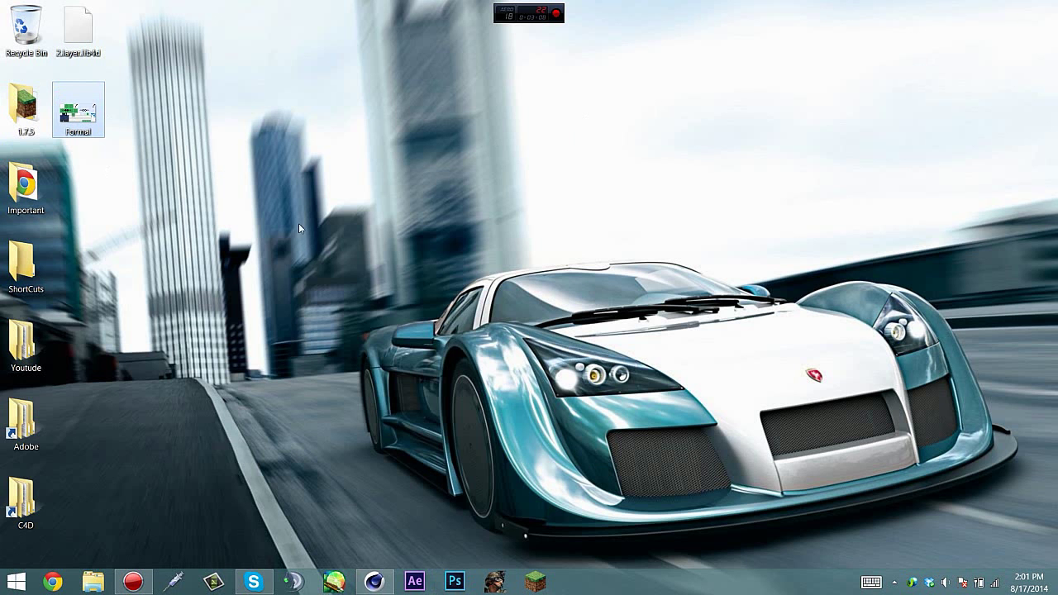
left_click(376, 581)
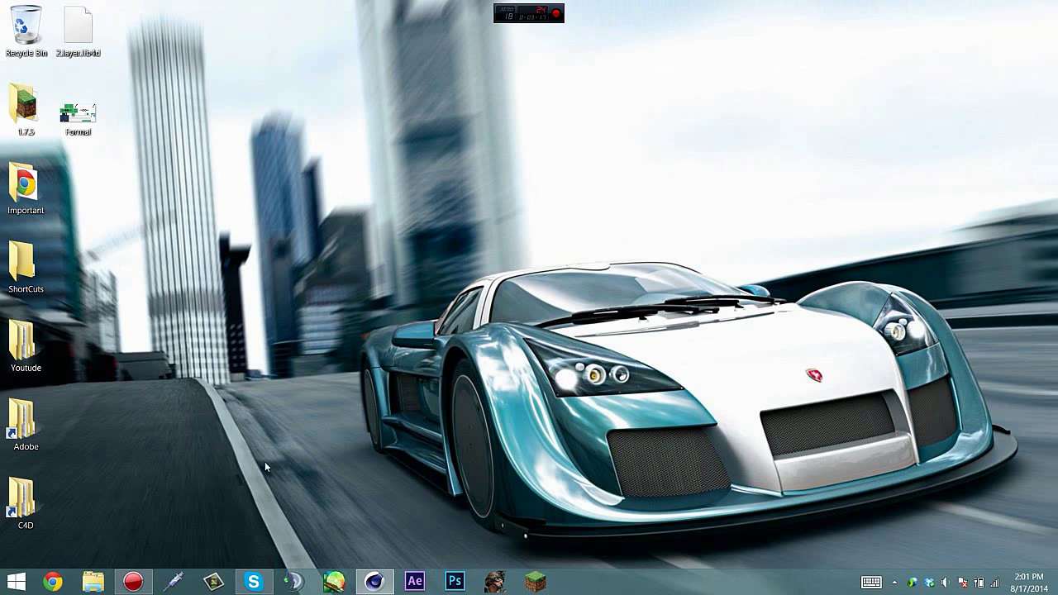
left_click(25, 184)
left_click(457, 581)
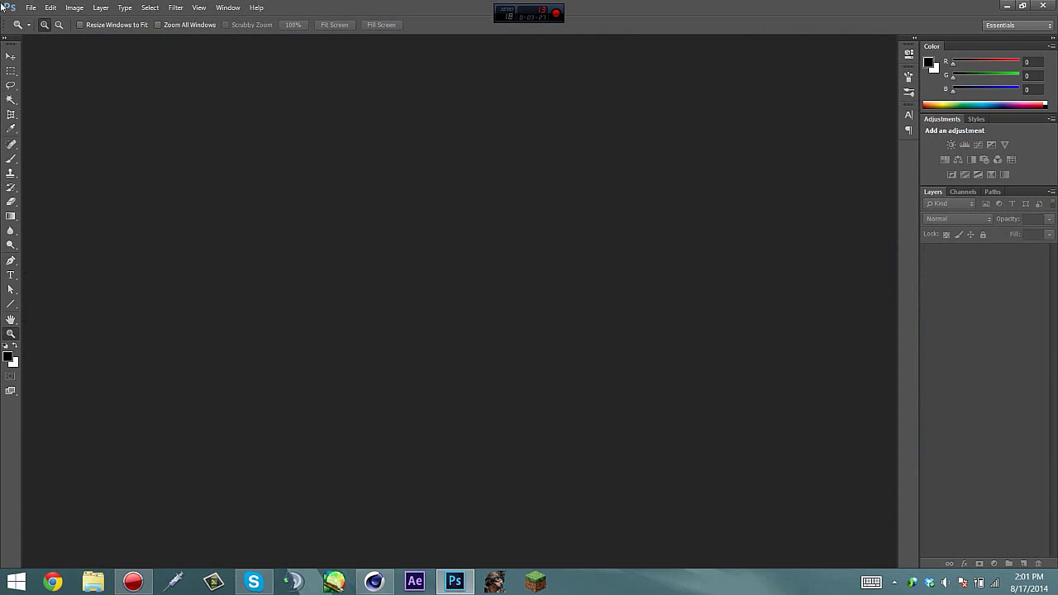
left_click(30, 7)
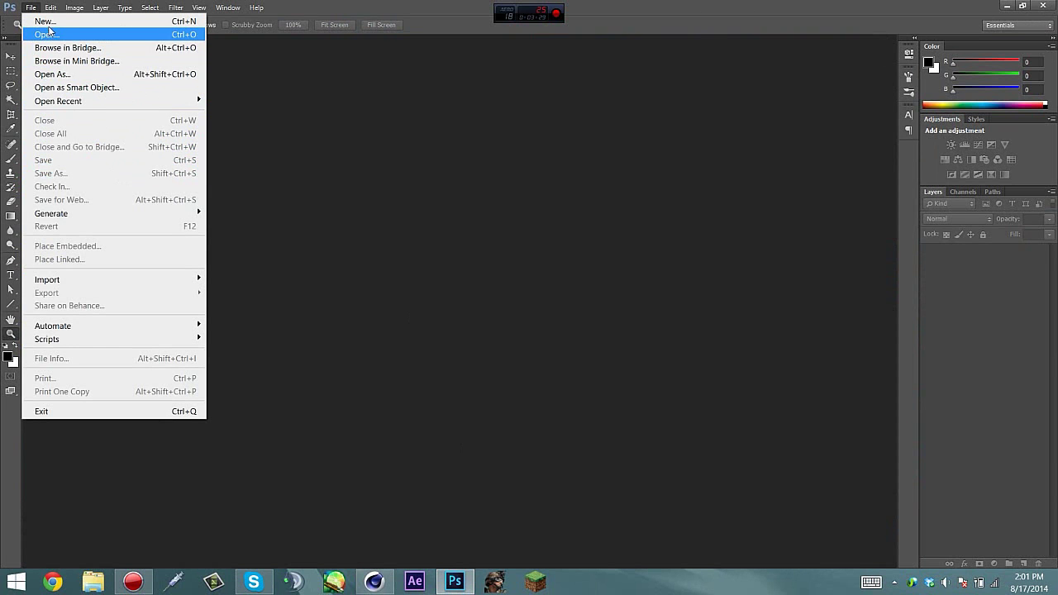
left_click(47, 33)
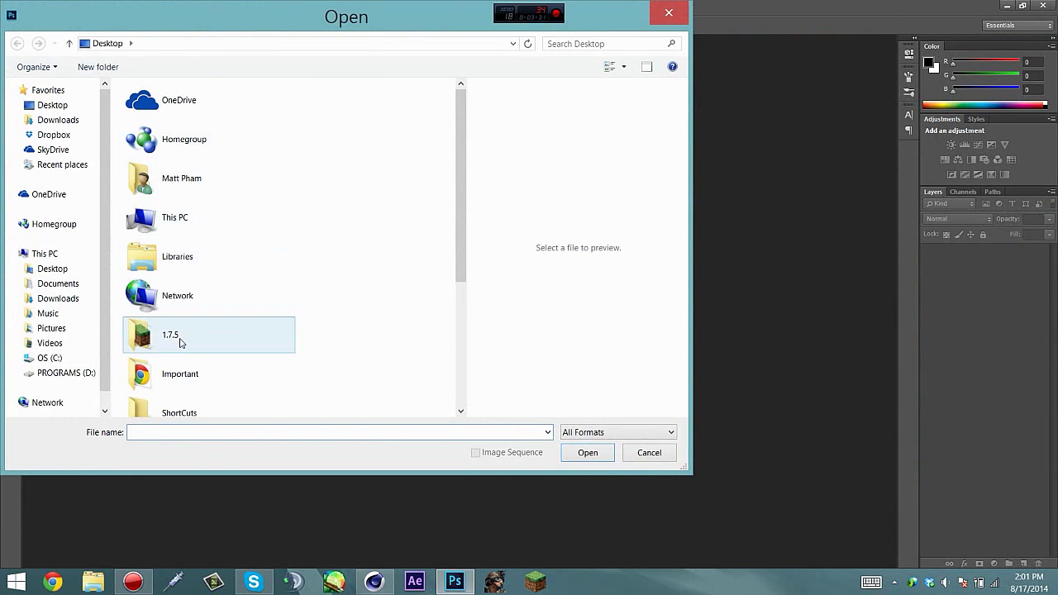
double_click(180, 373)
left_click(173, 183)
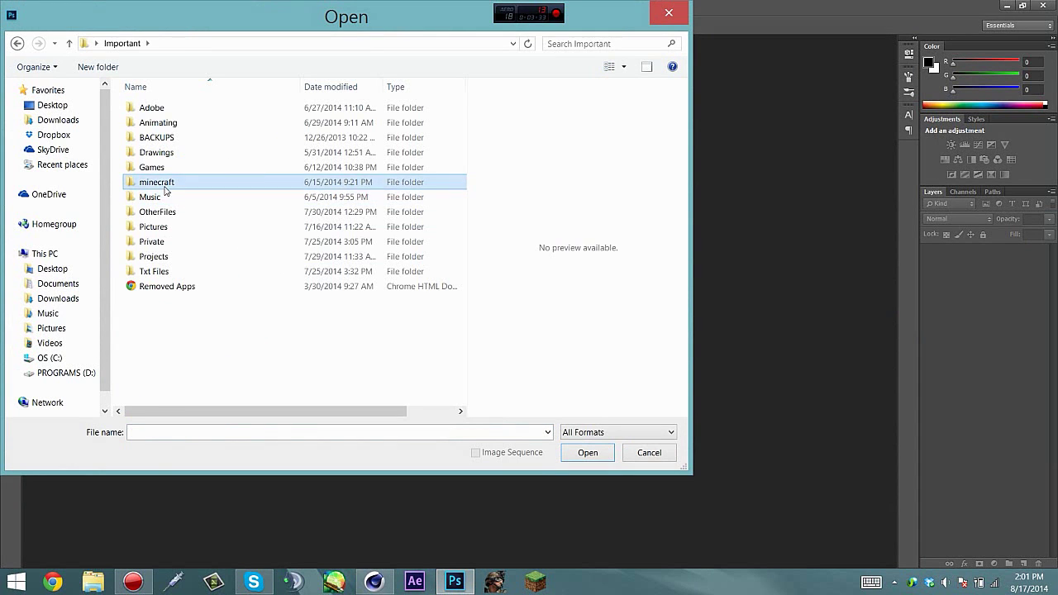
double_click(163, 187)
double_click(153, 164)
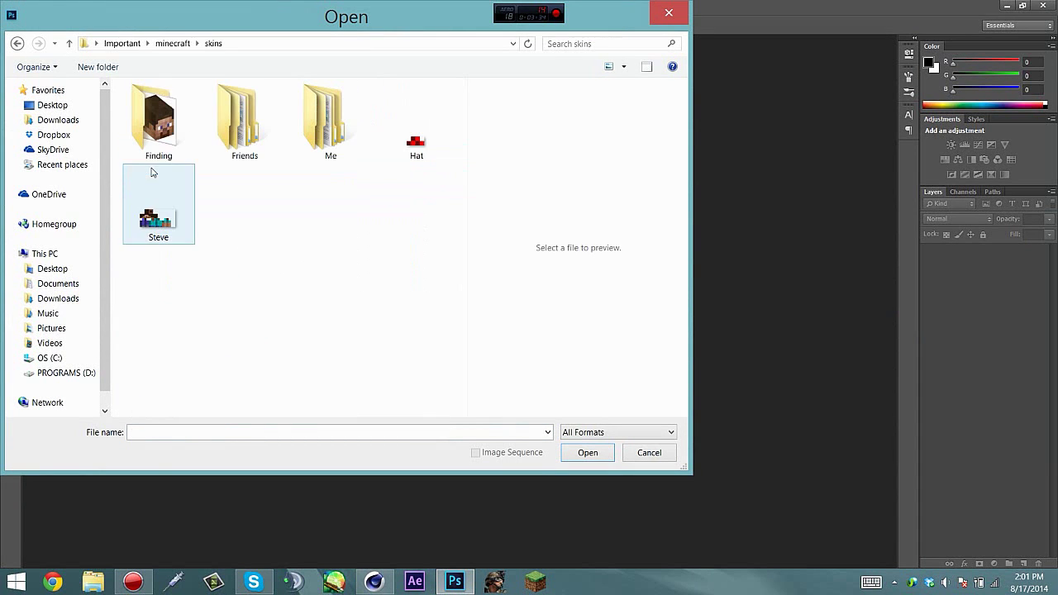
double_click(252, 118)
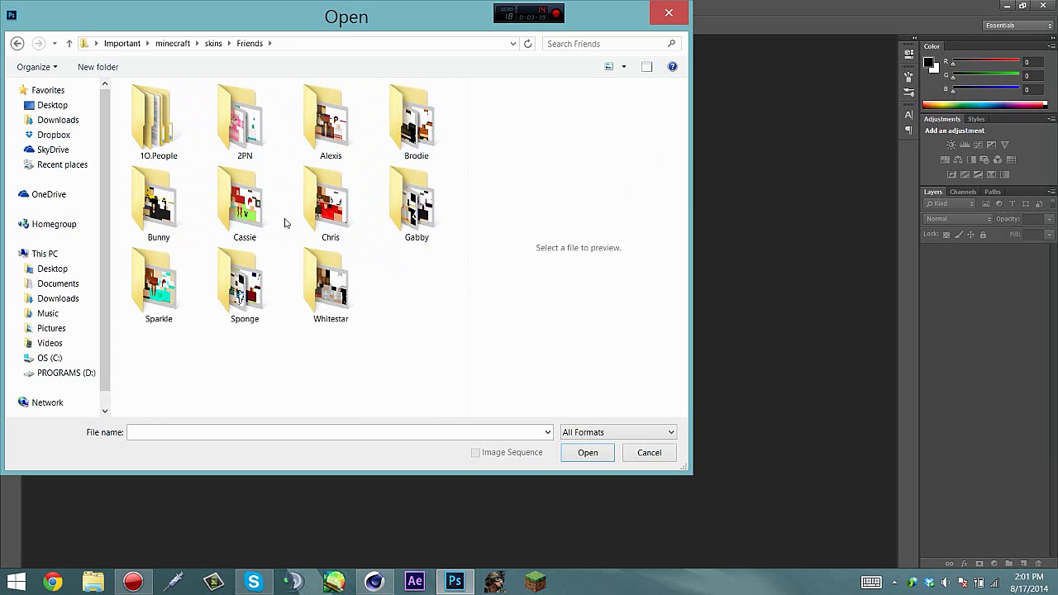
double_click(158, 124)
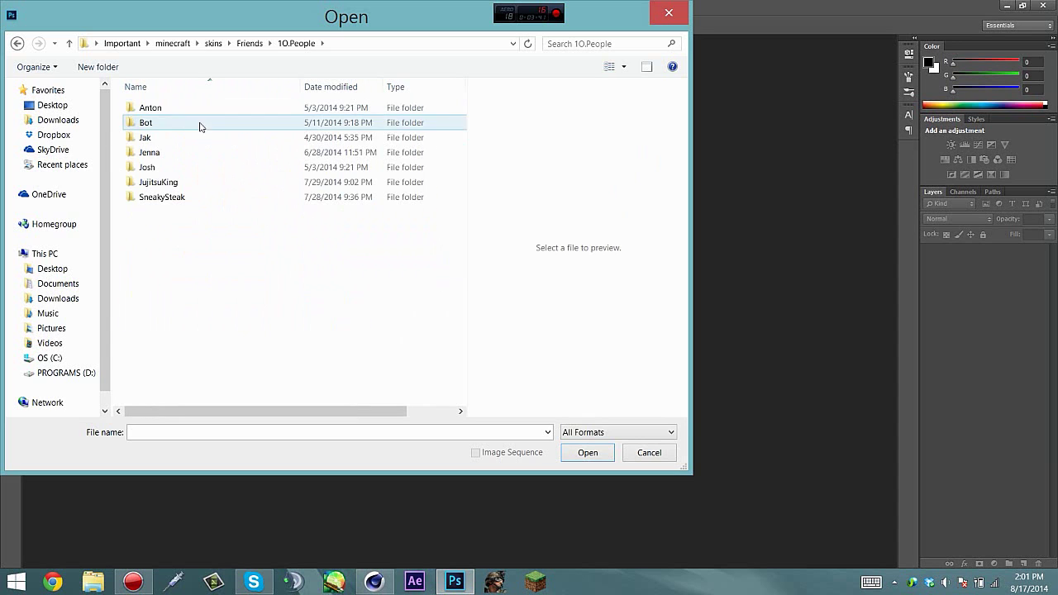
double_click(160, 196)
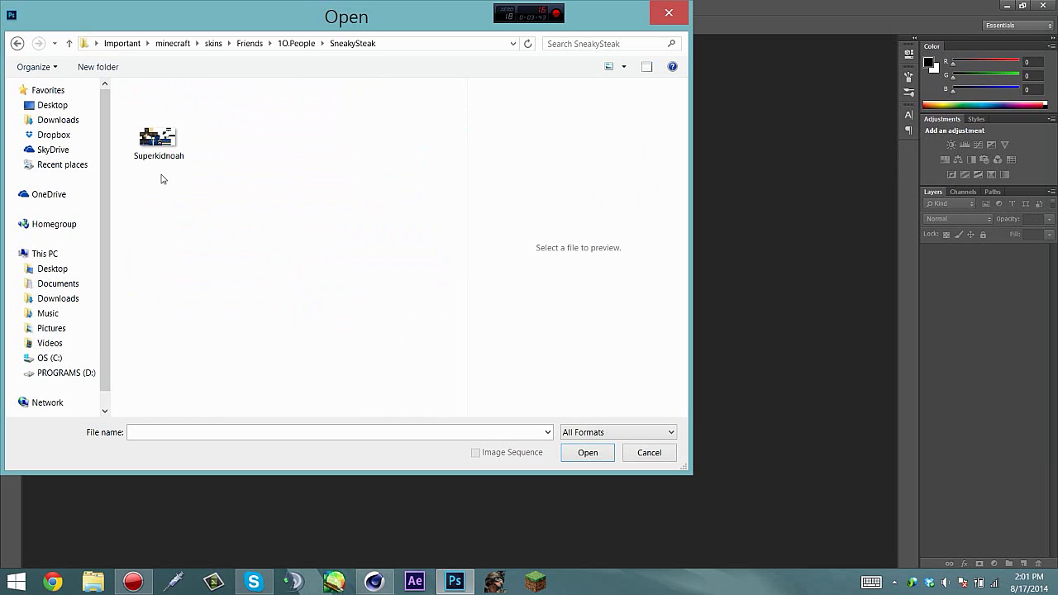
key("BackSpace")
double_click(157, 170)
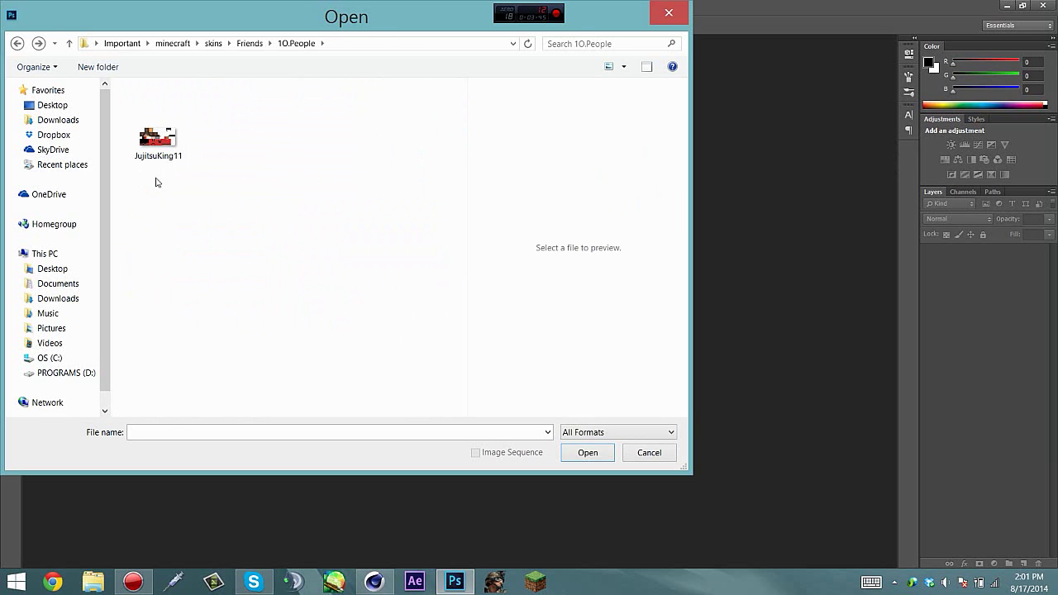
- Copy the JujitsuKing11 skin image to the Desktop and open the copy enlarged with the Rectangular Marquee tool active
left_click(159, 142)
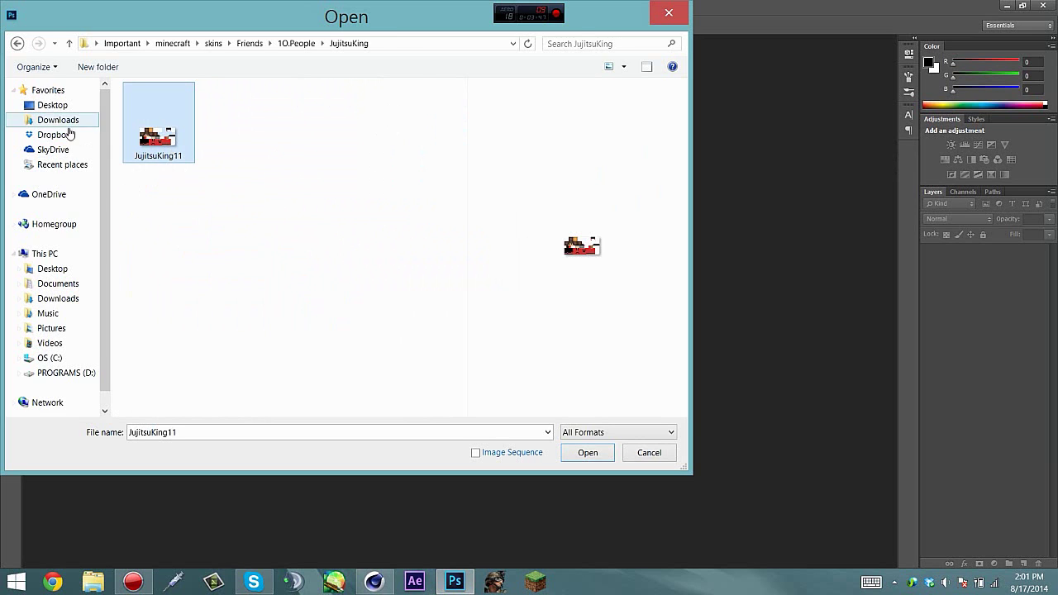
left_click(52, 105)
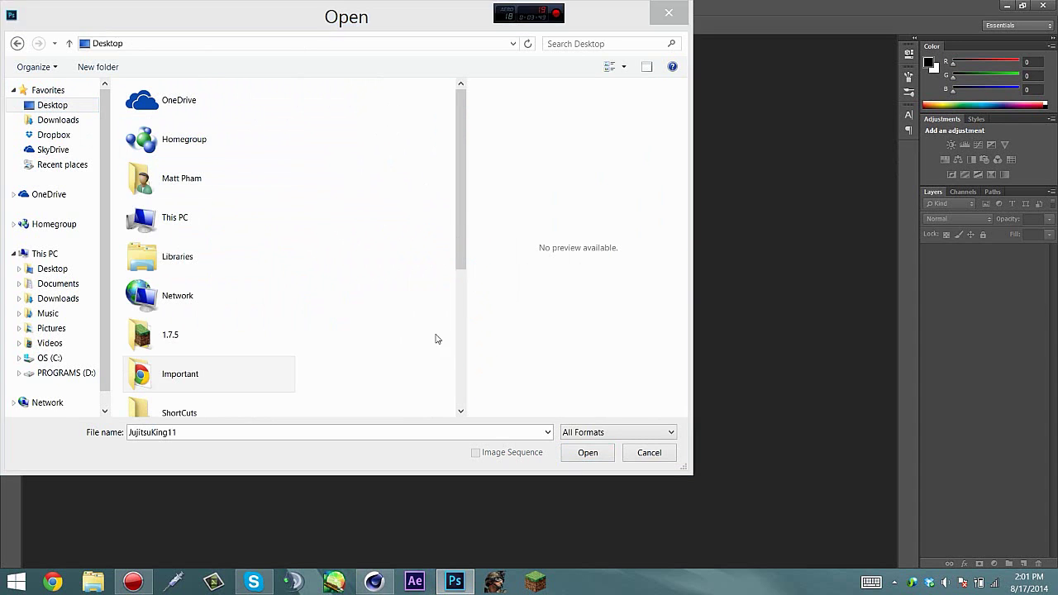
scroll(446, 314, "down", 5)
double_click(210, 397)
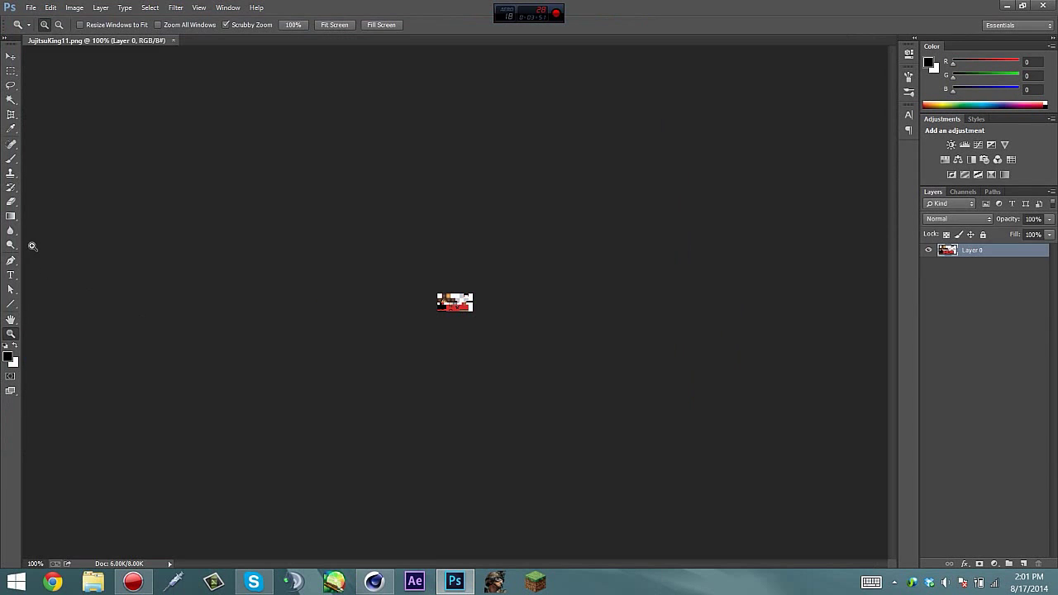
left_click_drag(459, 220, 595, 271)
key("m")
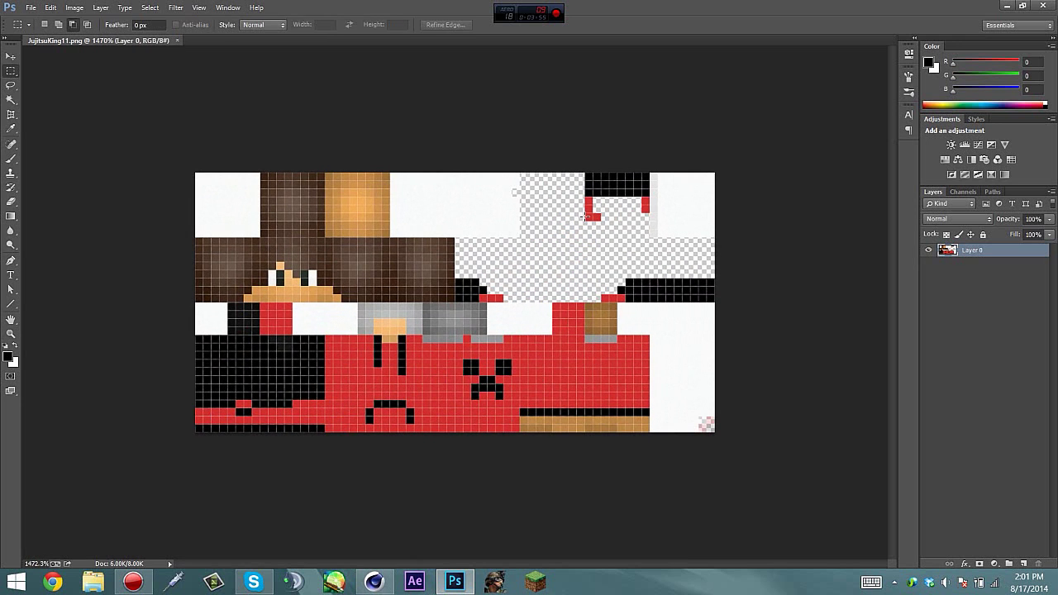
left_click_drag(585, 216, 645, 166)
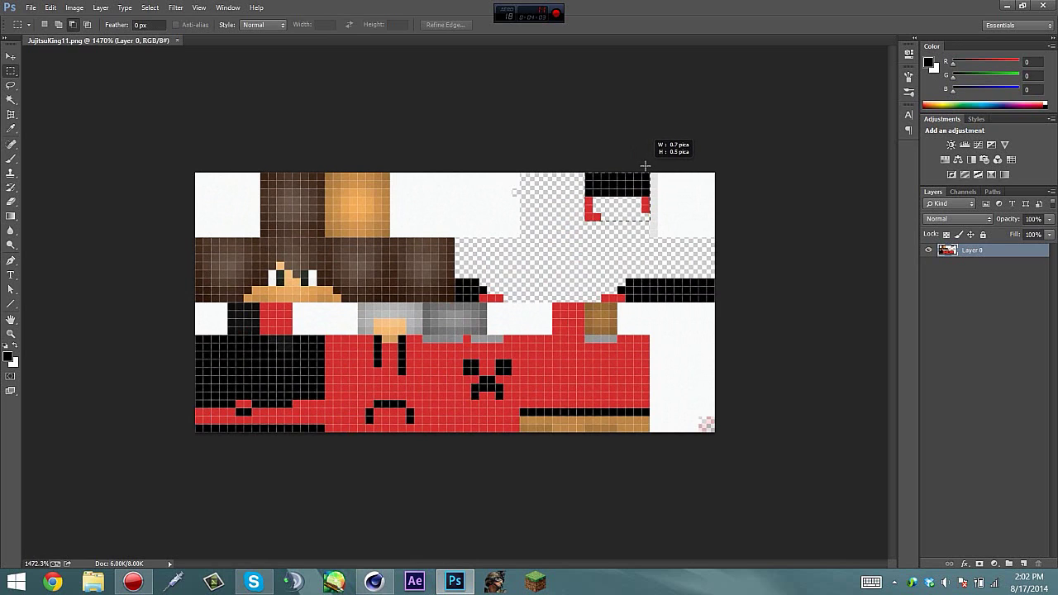
left_click_drag(645, 167, 643, 172)
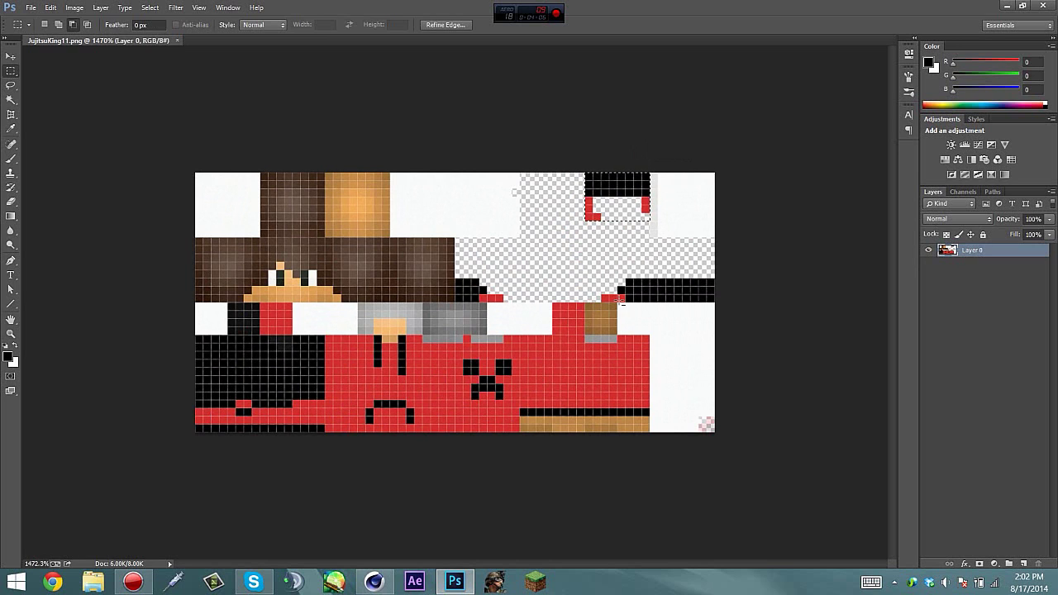
right_click(588, 308)
left_click(590, 314)
left_click_drag(588, 307, 651, 307)
right_click(644, 216)
left_click(666, 220)
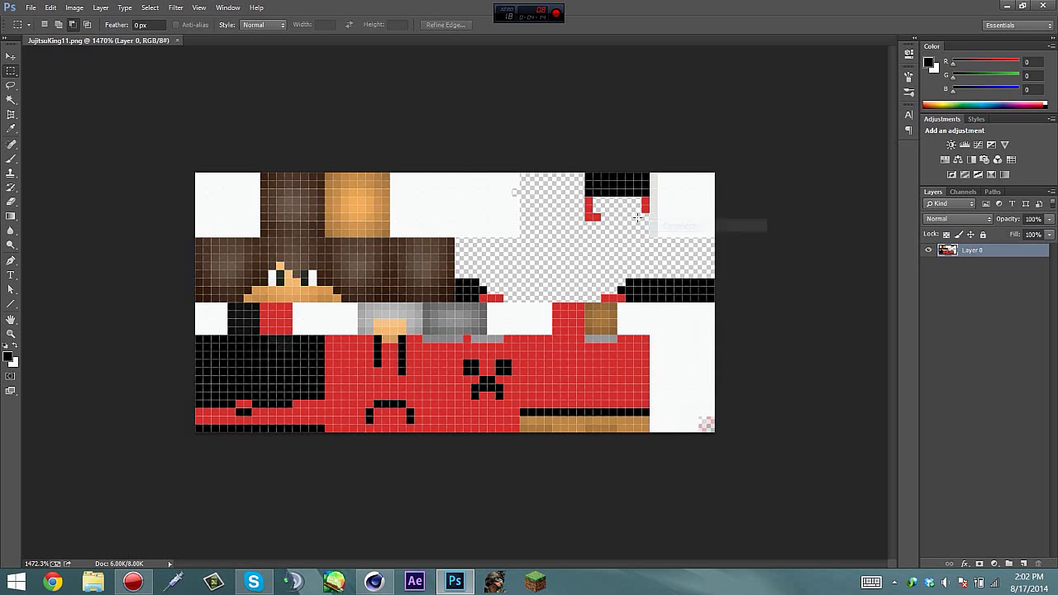
- Duplicate the black-and-red patch at the top of the hat area onto a new layer, rotate it about 179° and place it slightly lower
left_click_drag(649, 221, 587, 173)
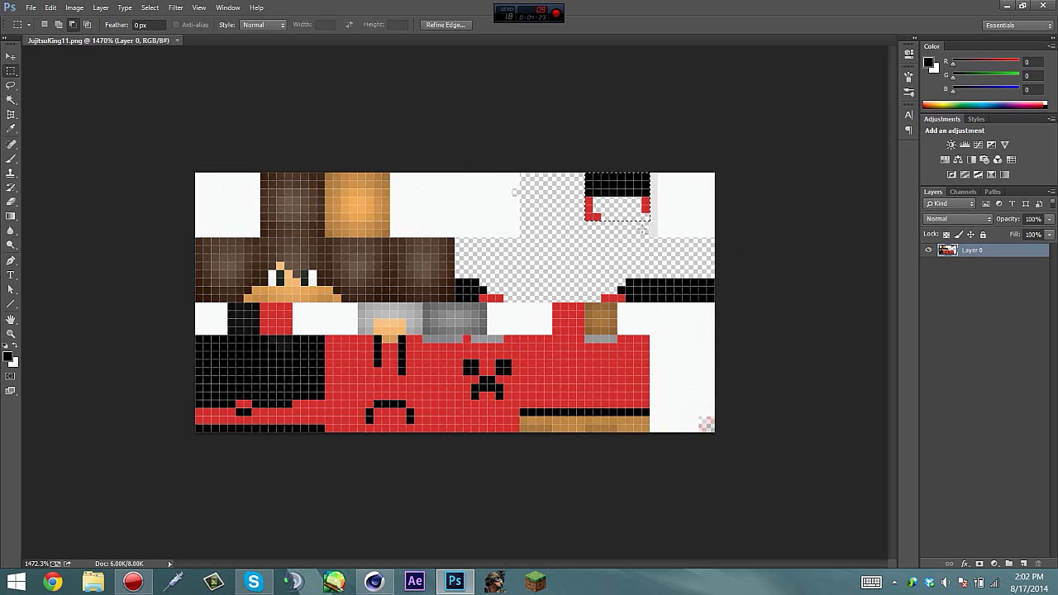
key("ctrl+j")
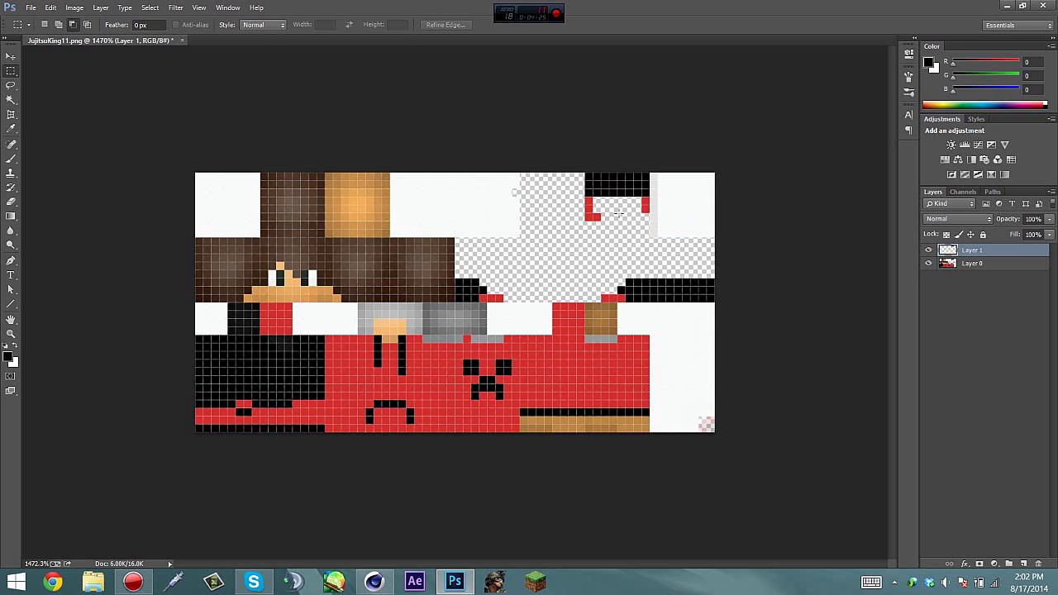
key("ctrl+t")
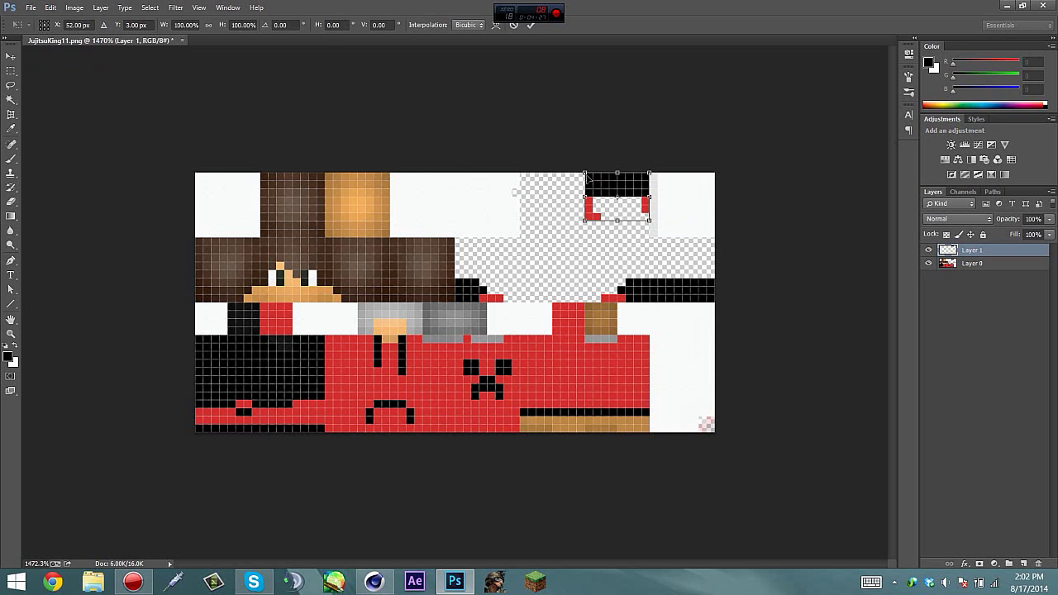
left_click_drag(612, 185, 445, 241)
left_click_drag(515, 205, 630, 219)
left_click(10, 333)
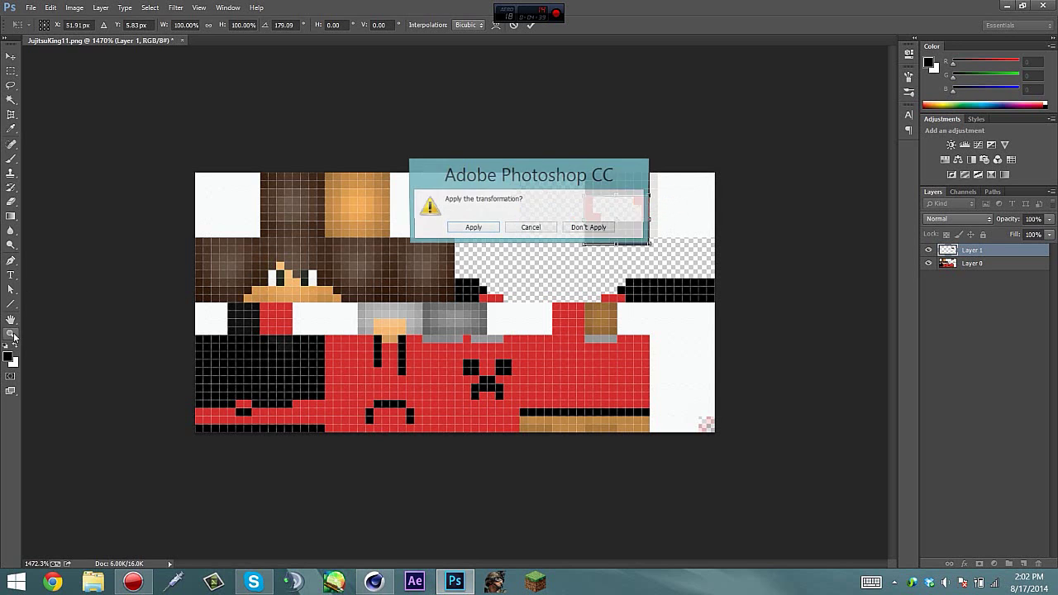
key("Return")
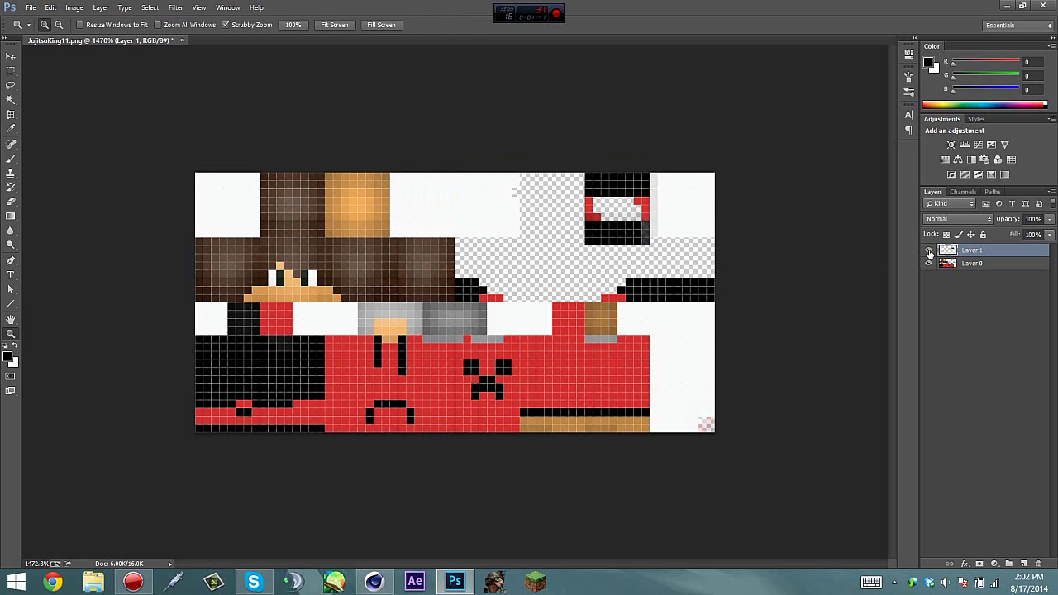
- Hide Layer 1 and erase the black-and-red patch at the top of the hat area from Layer 0 within a rectangular selection
left_click(930, 250)
key("m")
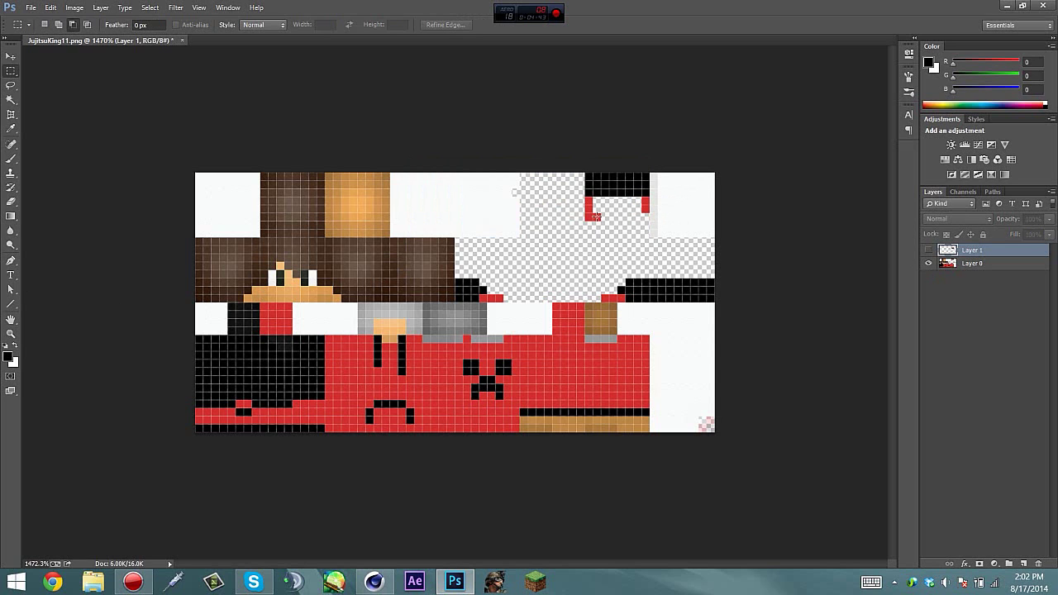
mouse_move(586, 221)
left_mouse_down()
mouse_move(599, 188)
mouse_move(647, 165)
mouse_move(604, 215)
left_mouse_up()
key("e")
left_click(960, 263)
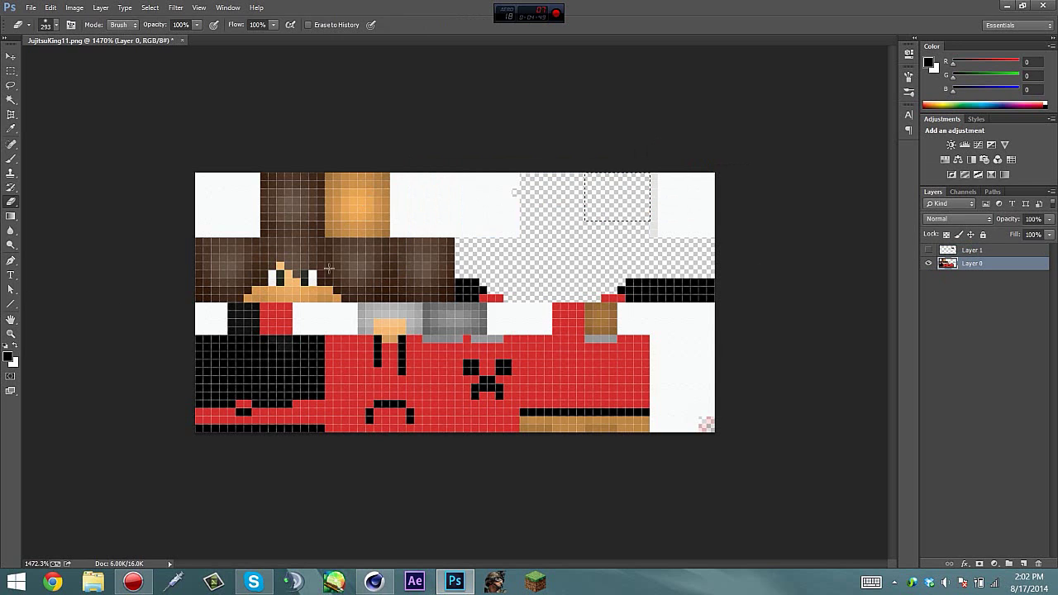
- Close JujitsuKing11.png without saving, minimize Photoshop and move the image copy from the desktop to the Recycle Bin
left_click(180, 41)
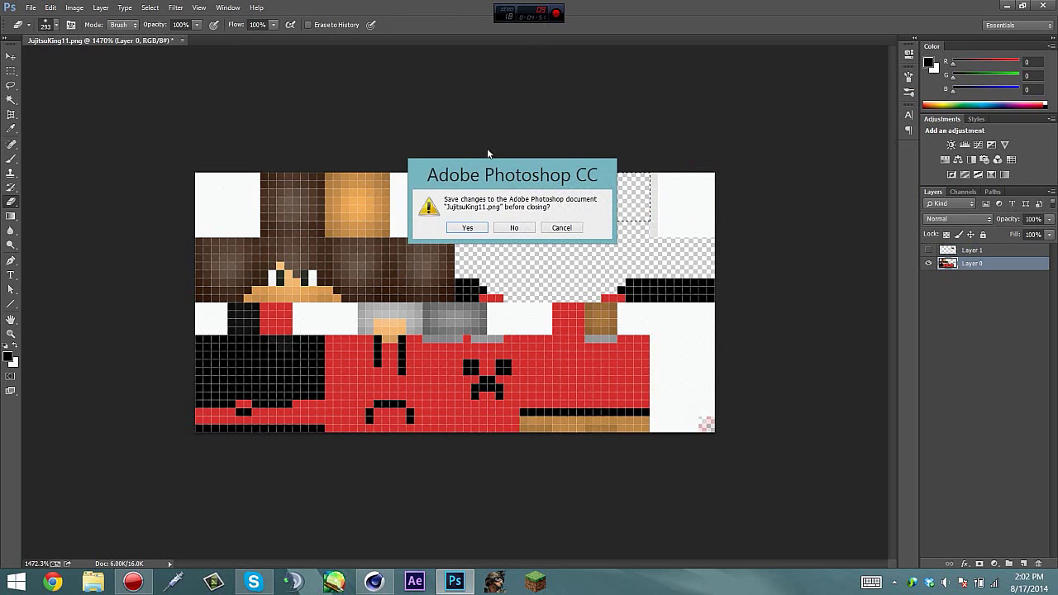
left_click(521, 228)
left_click(1008, 6)
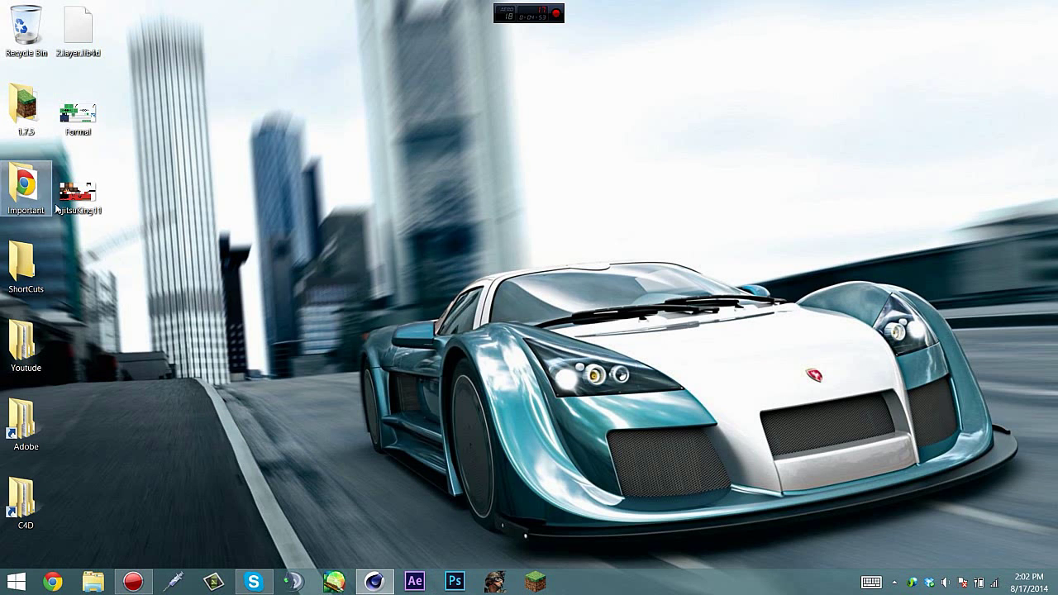
left_click_drag(78, 191, 33, 32)
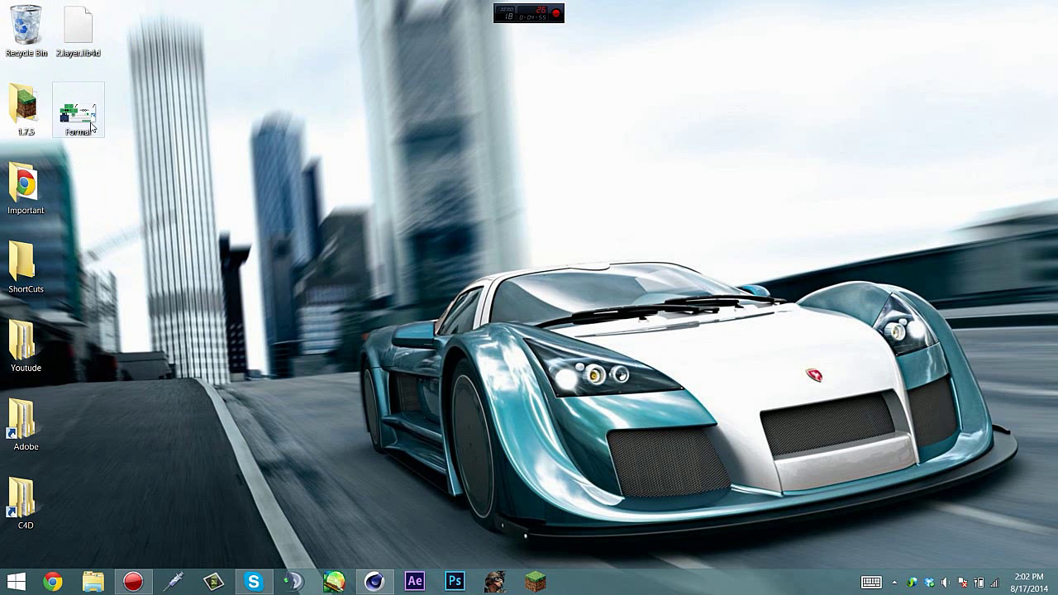
- Switch to Cinema 4D and load Formal.png from the Desktop as the Texture material's color image, without copying it to the project location
left_click(374, 582)
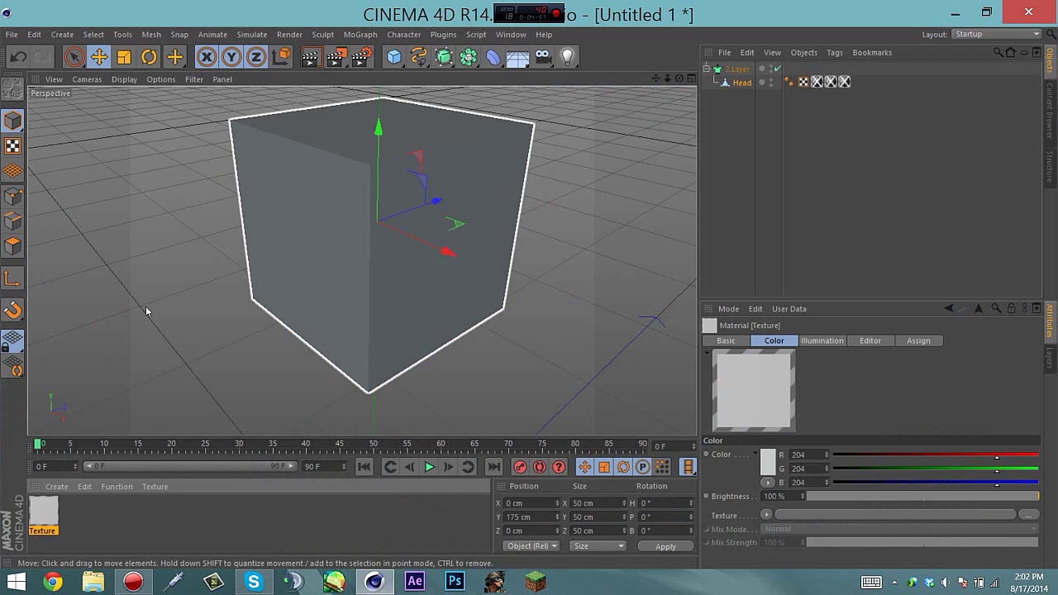
double_click(40, 513)
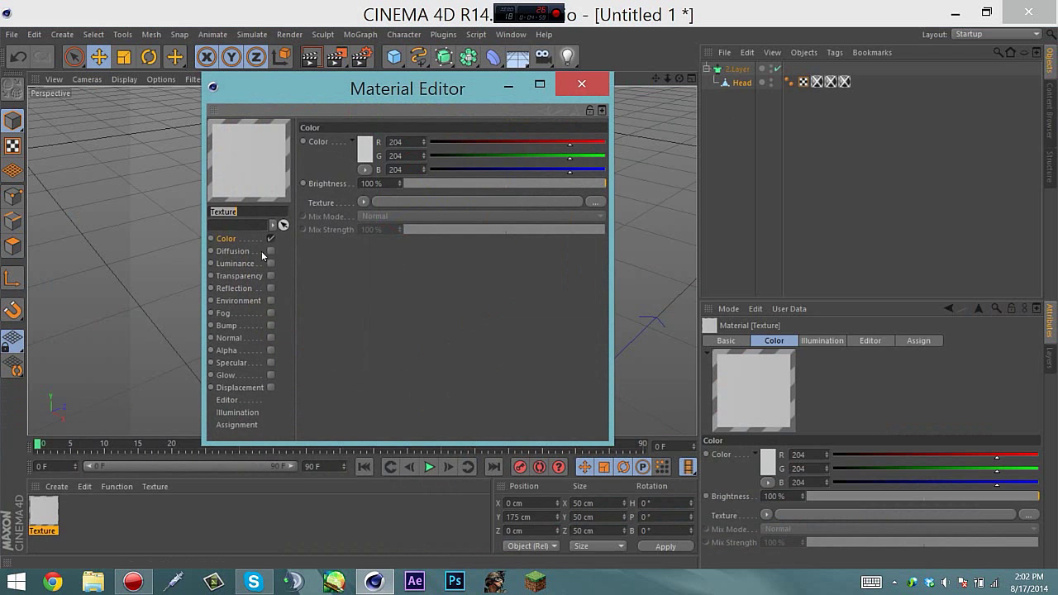
left_click(578, 204)
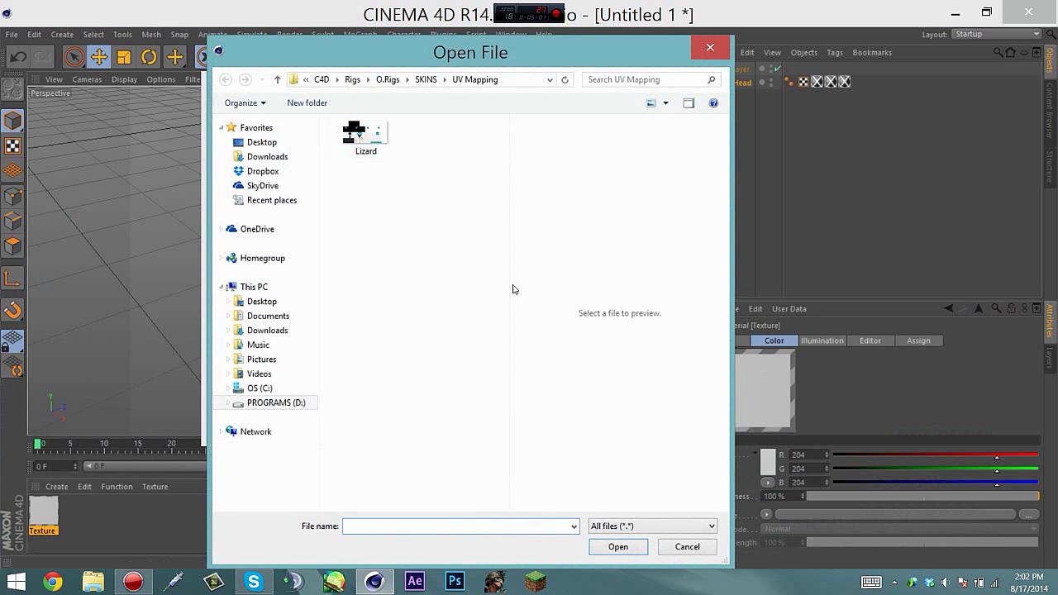
left_click(248, 143)
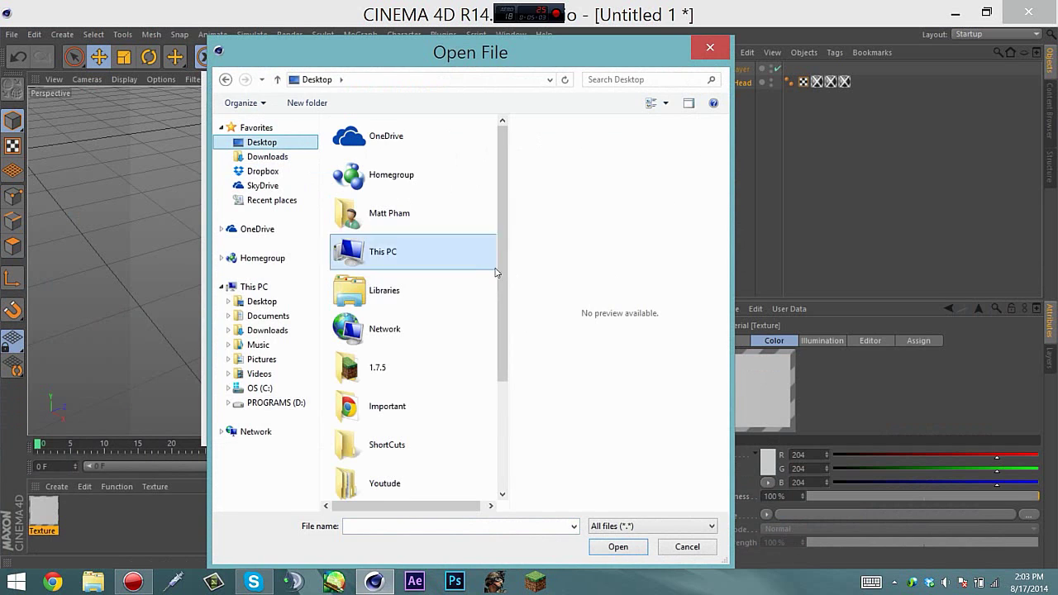
scroll(494, 356, "down", 3)
scroll(494, 356, "down", 1)
double_click(427, 470)
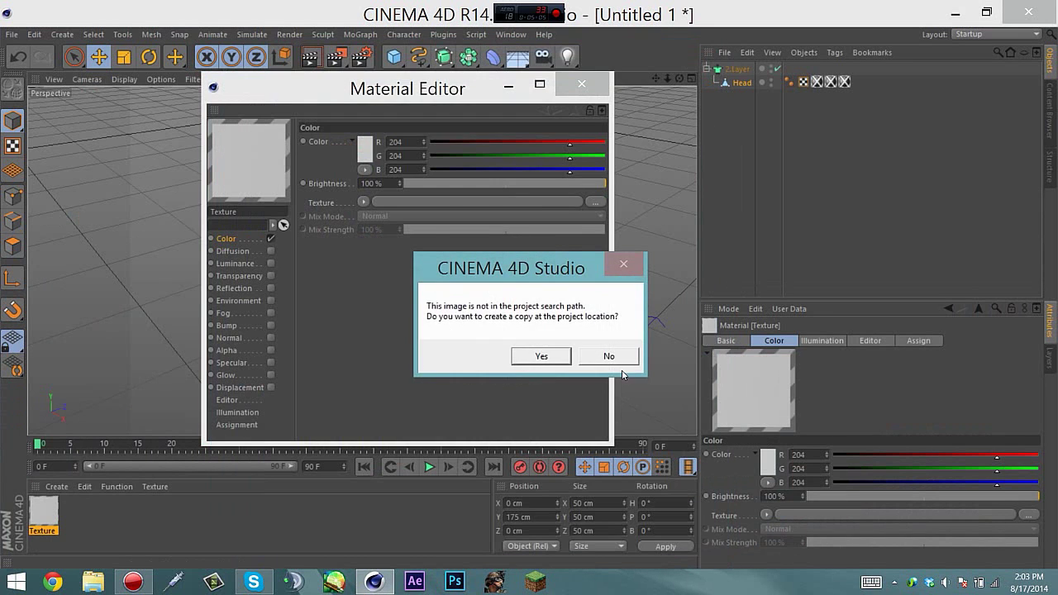
left_click(603, 355)
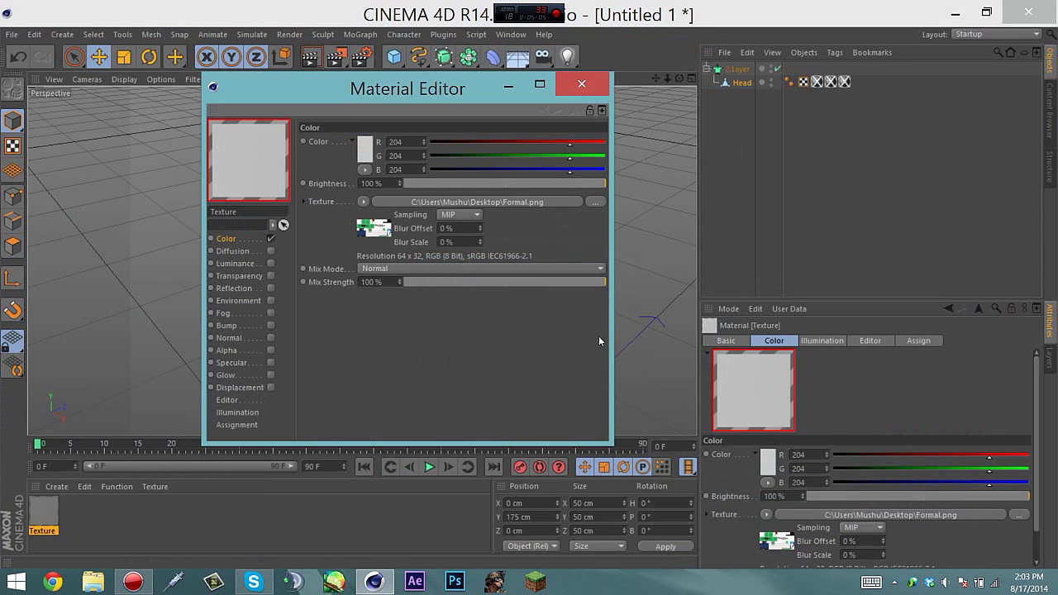
- Set the texture's sampling to None and apply the Texture material to the Head object
left_click(452, 218)
left_click(460, 225)
left_click(581, 86)
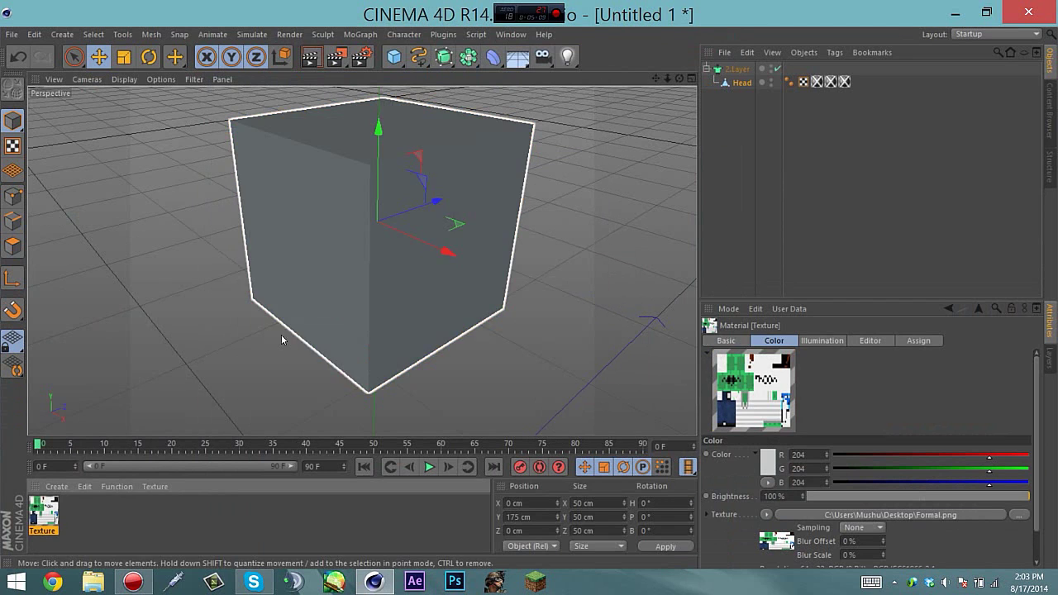
left_click_drag(70, 491, 748, 84)
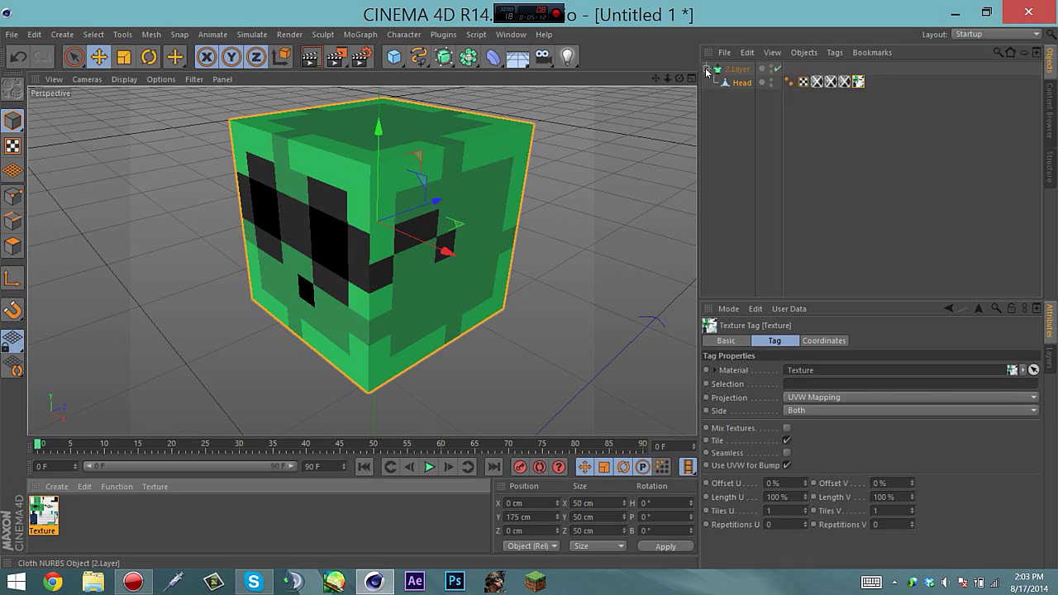
- Select the Head object inside 2.Layer and switch to polygon mode with the Live Selection tool
left_click(708, 69)
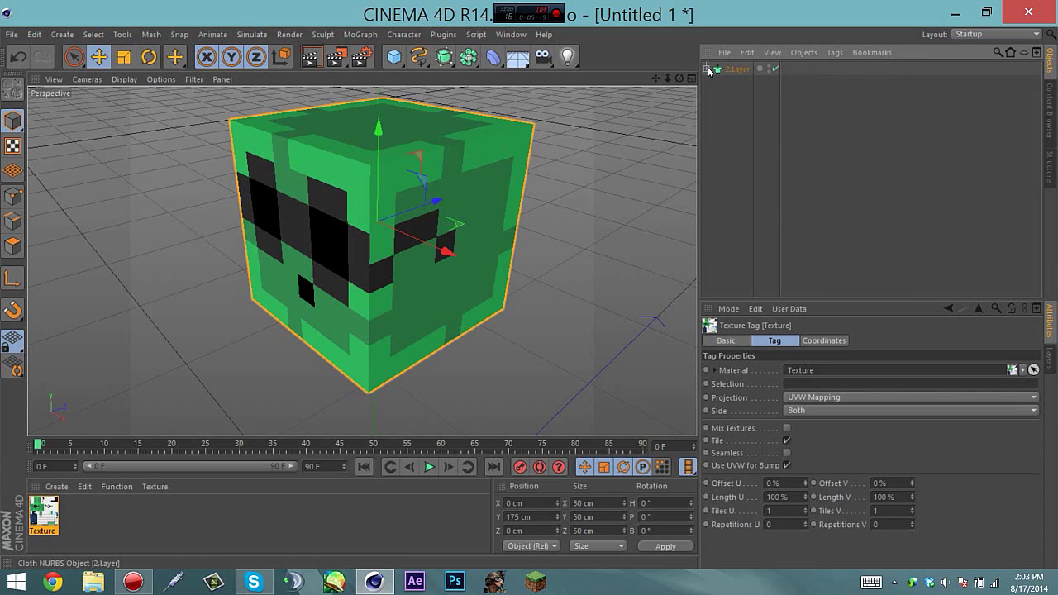
left_click(709, 69)
left_click(741, 84)
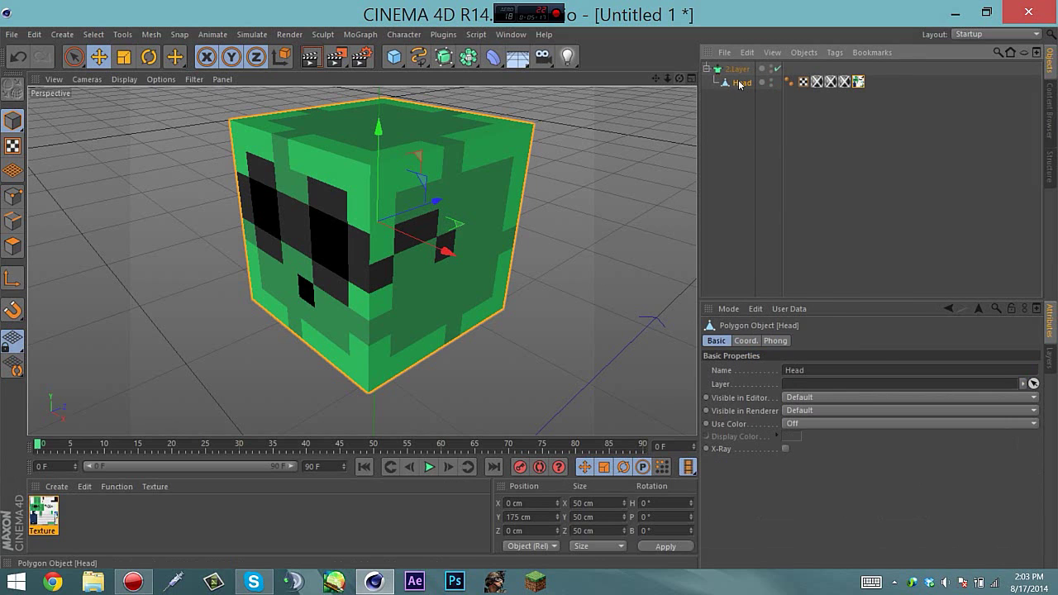
left_click(77, 61)
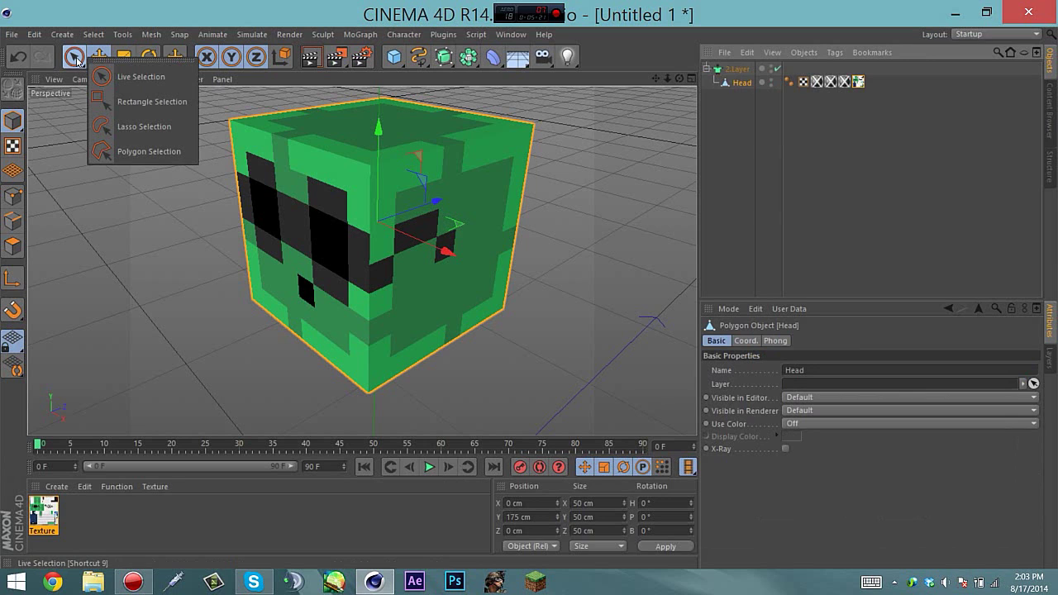
left_click(133, 73)
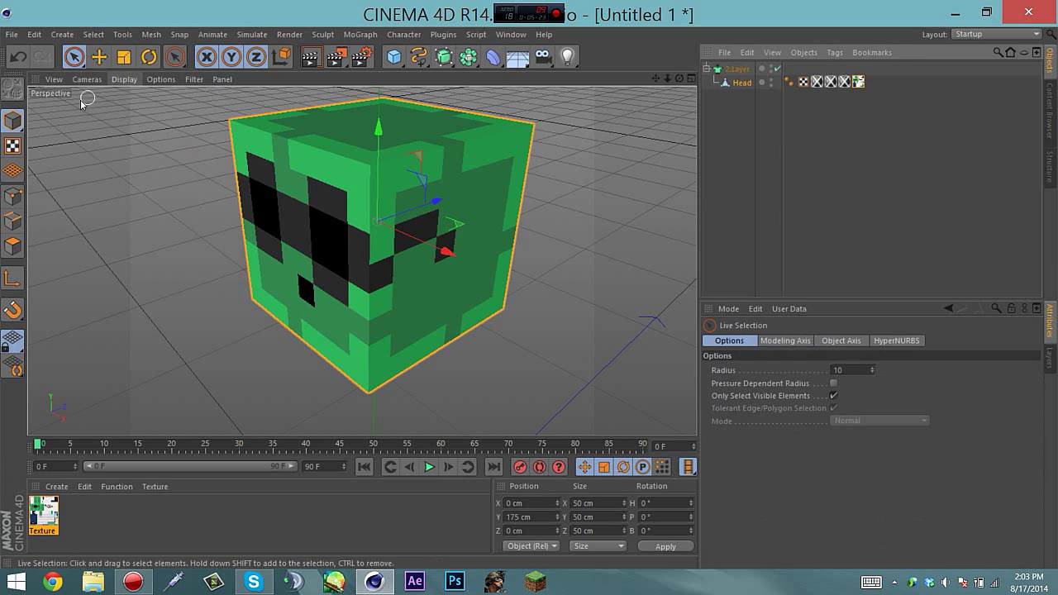
left_click(11, 246)
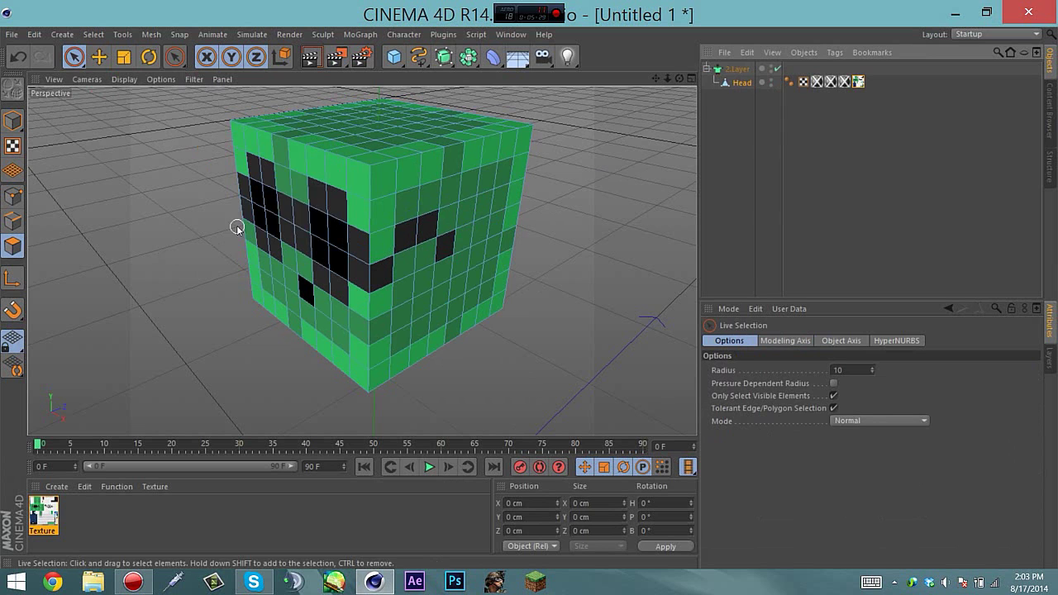
- Select the dark grey glasses-frame polygons on the Head's front and both sides, leaving out the pure black lens polygons
left_click_drag(446, 273, 416, 237, "alt")
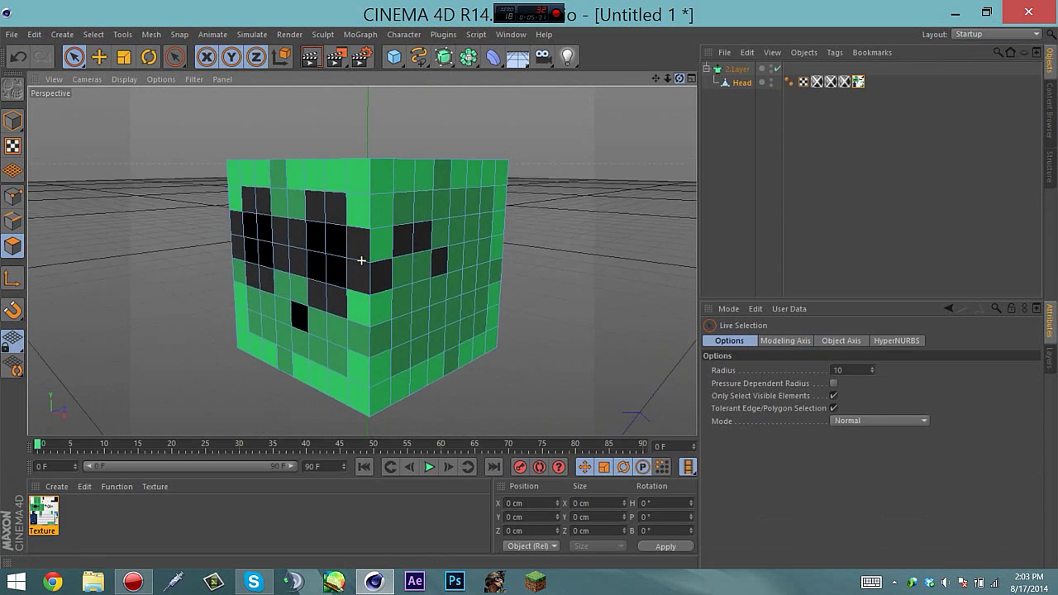
left_click(413, 240)
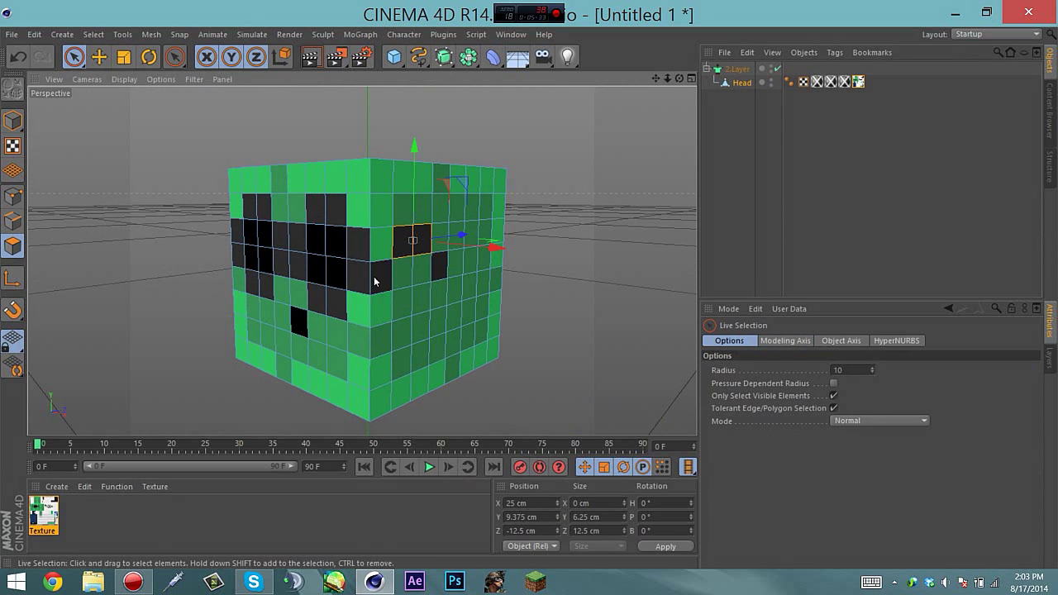
left_click(439, 266, "shift")
mouse_move(362, 274)
left_mouse_down("shift")
mouse_move(340, 221)
mouse_move(316, 221)
mouse_move(321, 264)
mouse_move(304, 267)
mouse_move(299, 244)
mouse_move(289, 246)
mouse_move(327, 291)
mouse_move(319, 257)
left_mouse_up("shift")
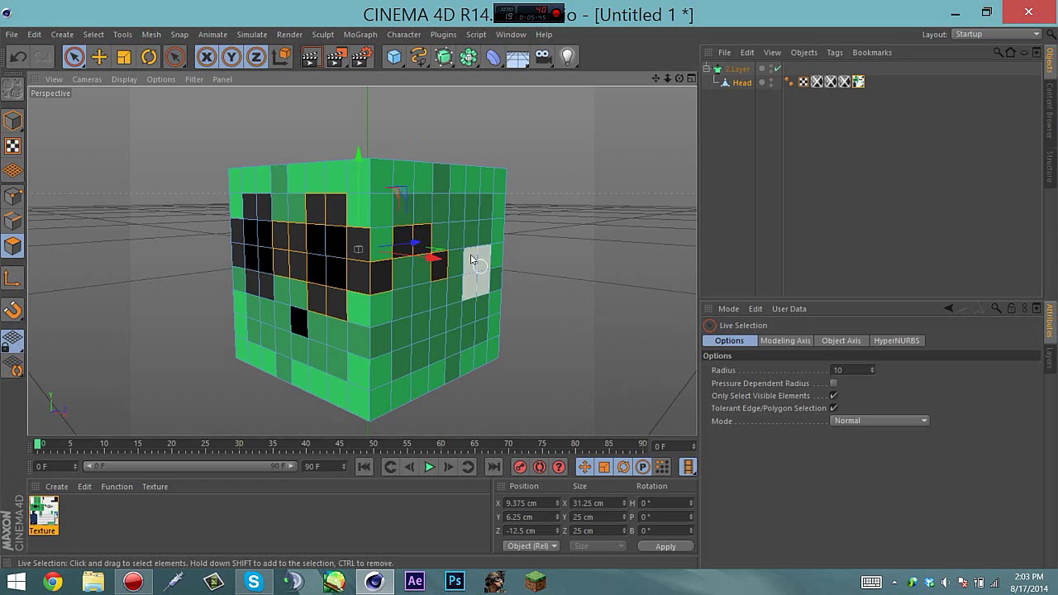
mouse_move(252, 221)
left_mouse_down("shift")
mouse_move(237, 243)
mouse_move(256, 283)
left_mouse_up("shift")
left_click_drag(678, 83, 675, 82)
left_click_drag(361, 261, 70, 229)
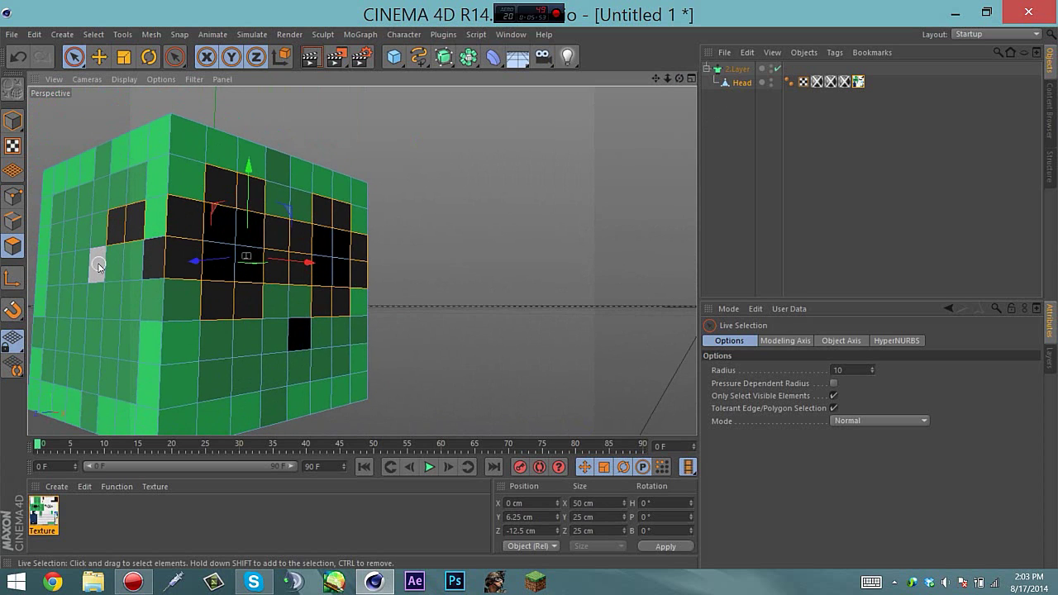
left_click(98, 267, "shift")
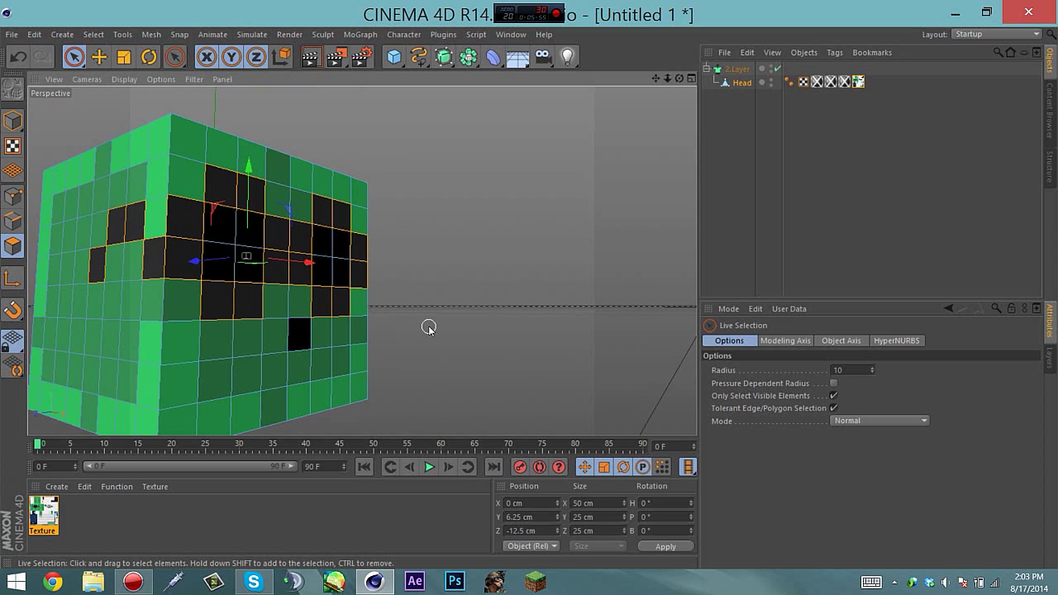
- Invert the polygon selection and delete every Head polygon except those of the glasses frame
key("ctrl+a")
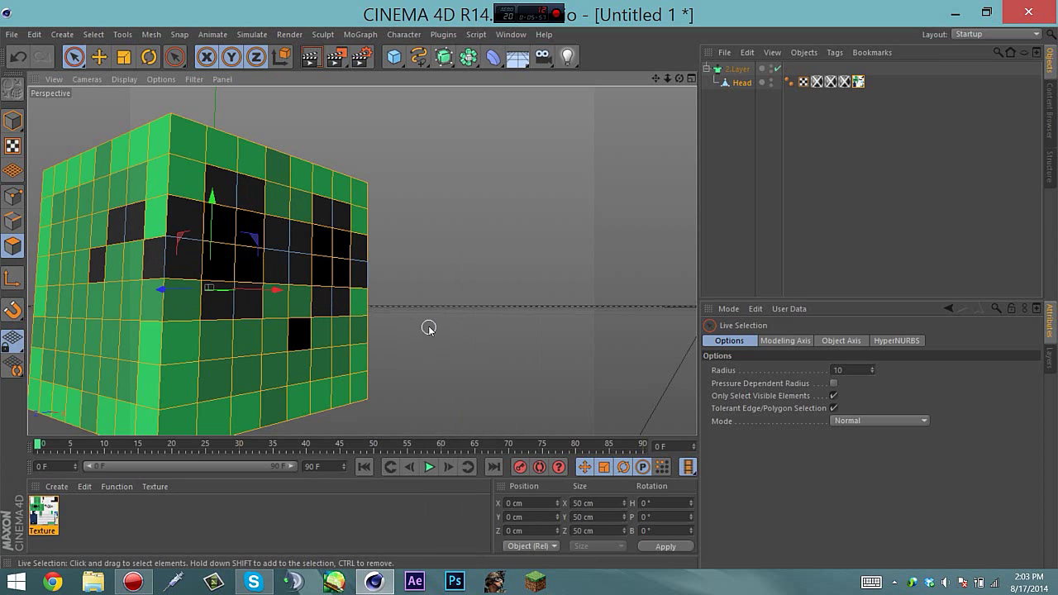
key("Delete")
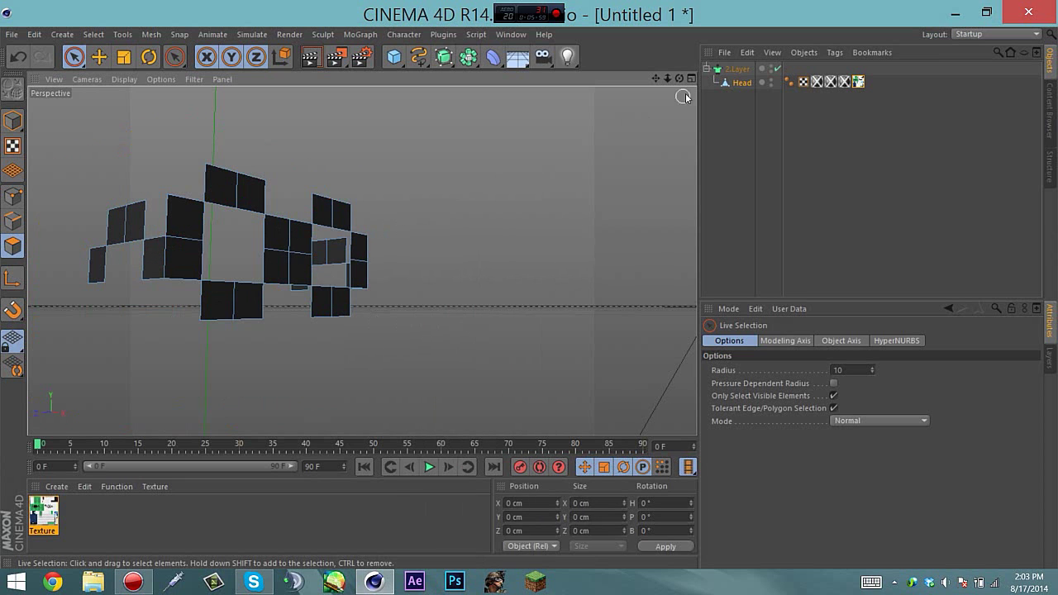
left_click_drag(680, 78, 430, 94)
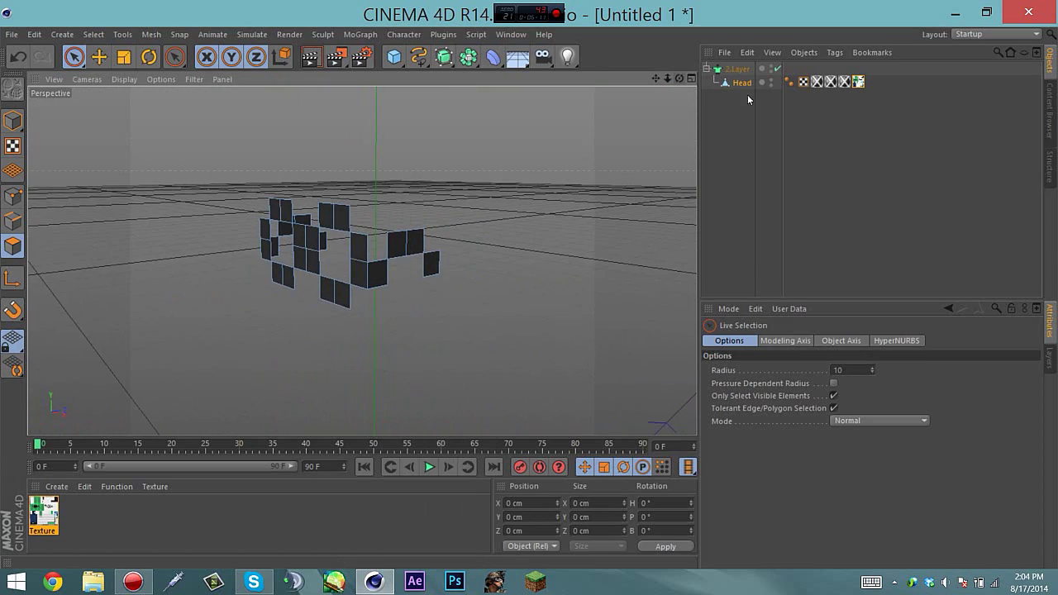
left_click_drag(668, 79, 678, 83)
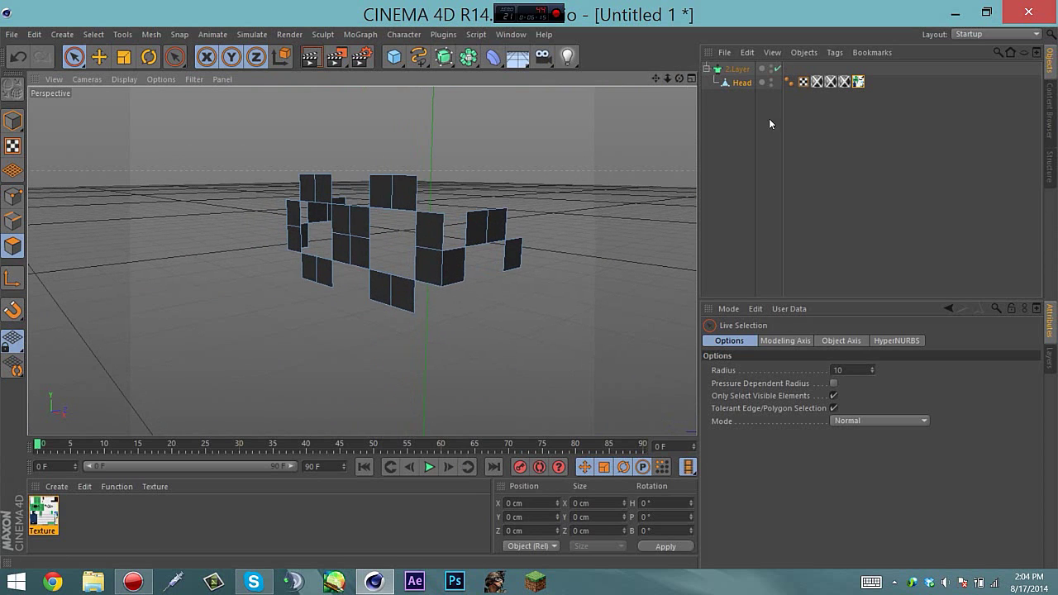
- Try thicknesses of 1 cm and 4 cm on the 2.Layer Cloth NURBS object, and settle on 2 cm
left_click(708, 68)
left_click(708, 67)
left_click(707, 69)
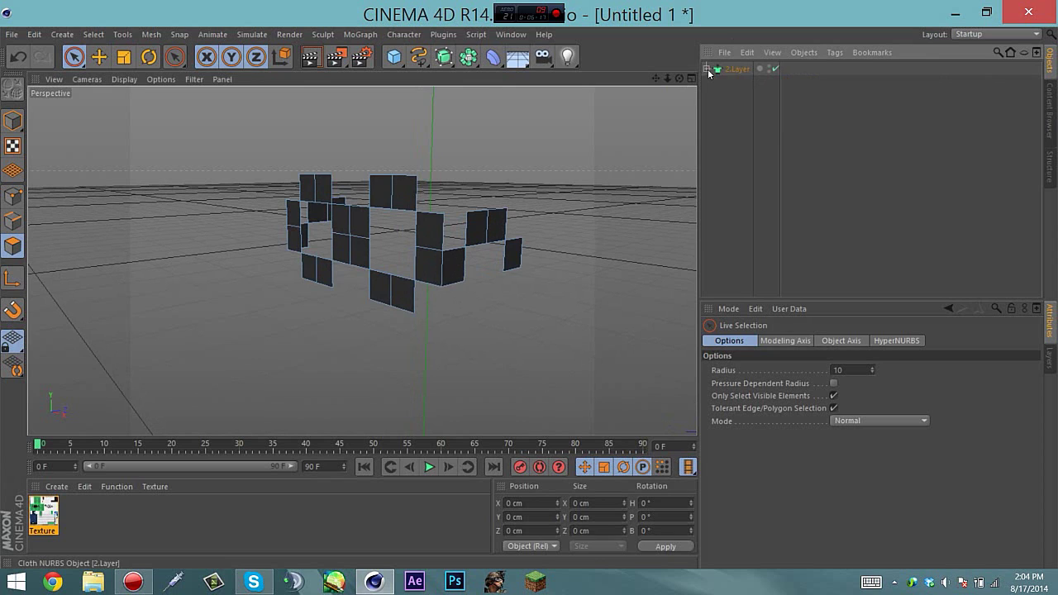
left_click(739, 70)
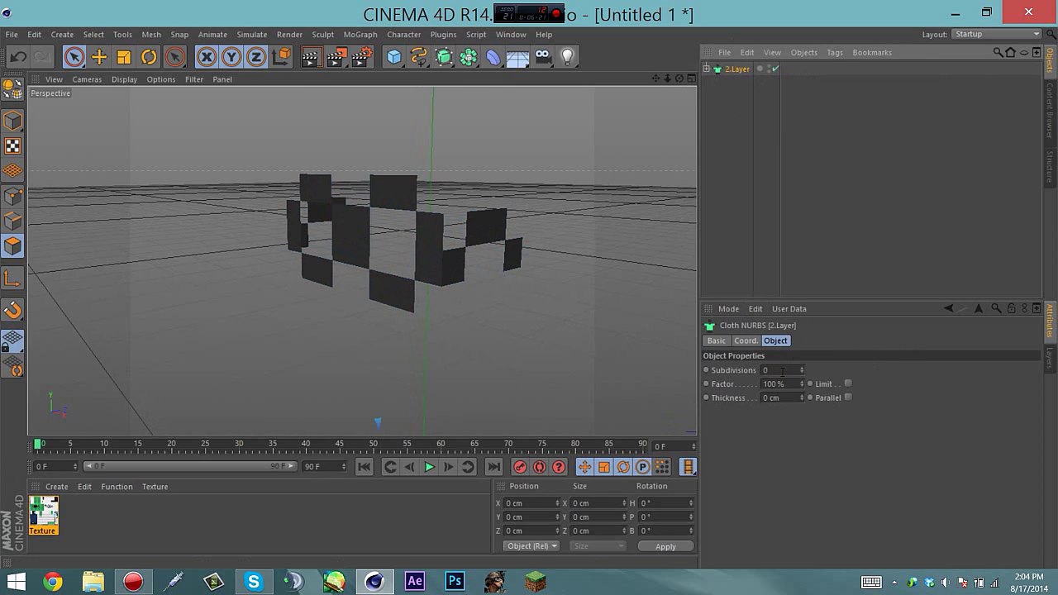
double_click(782, 371)
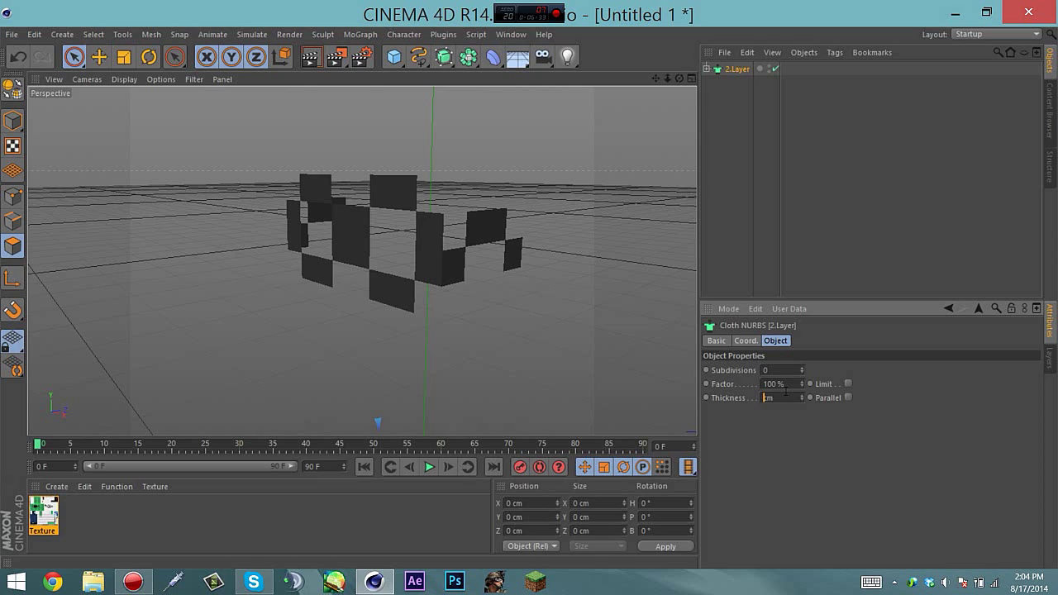
key("Return")
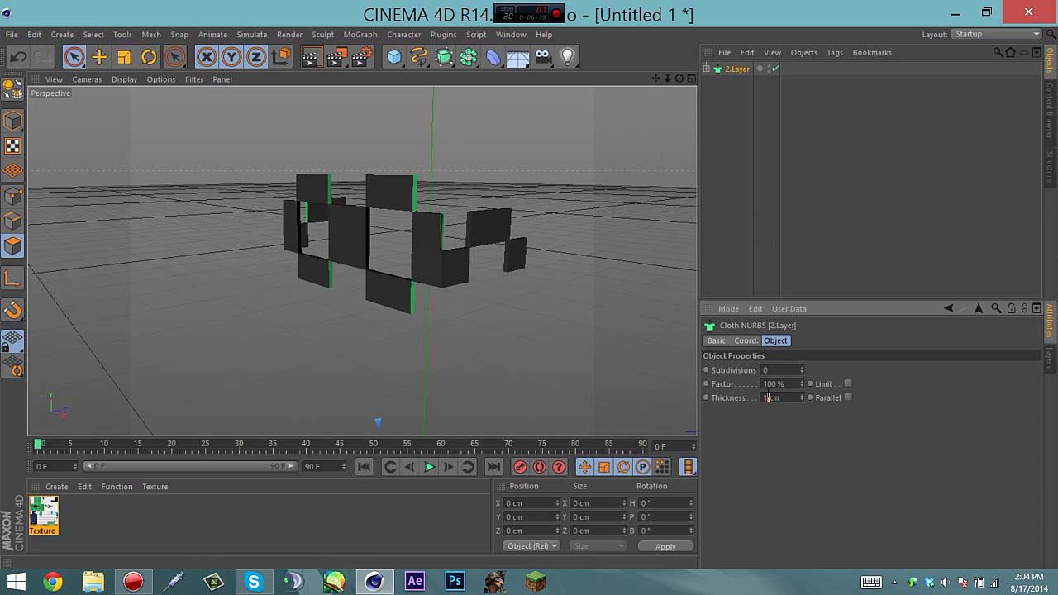
key("Return")
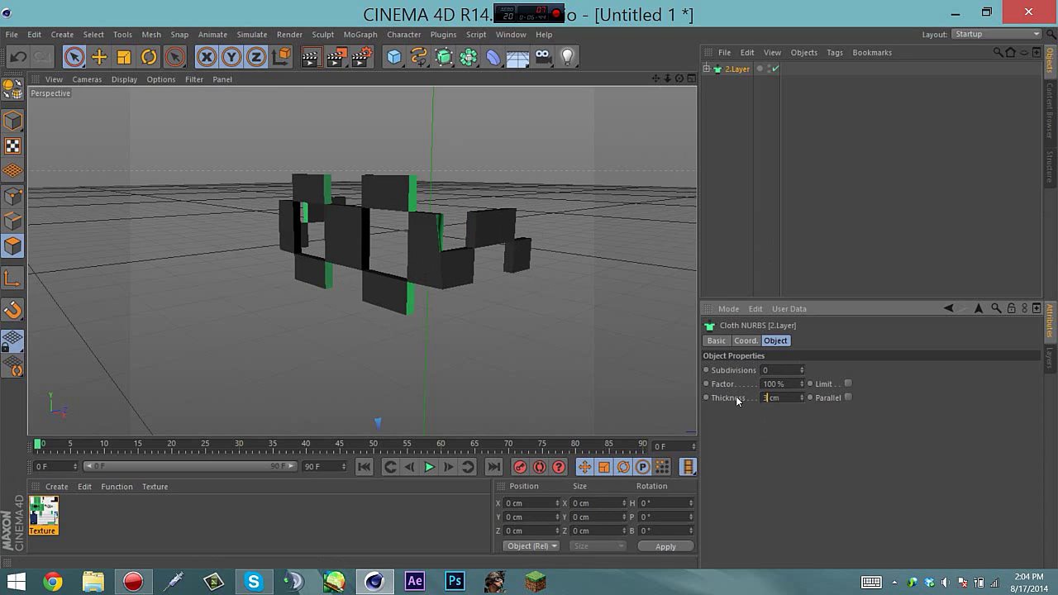
key("Return")
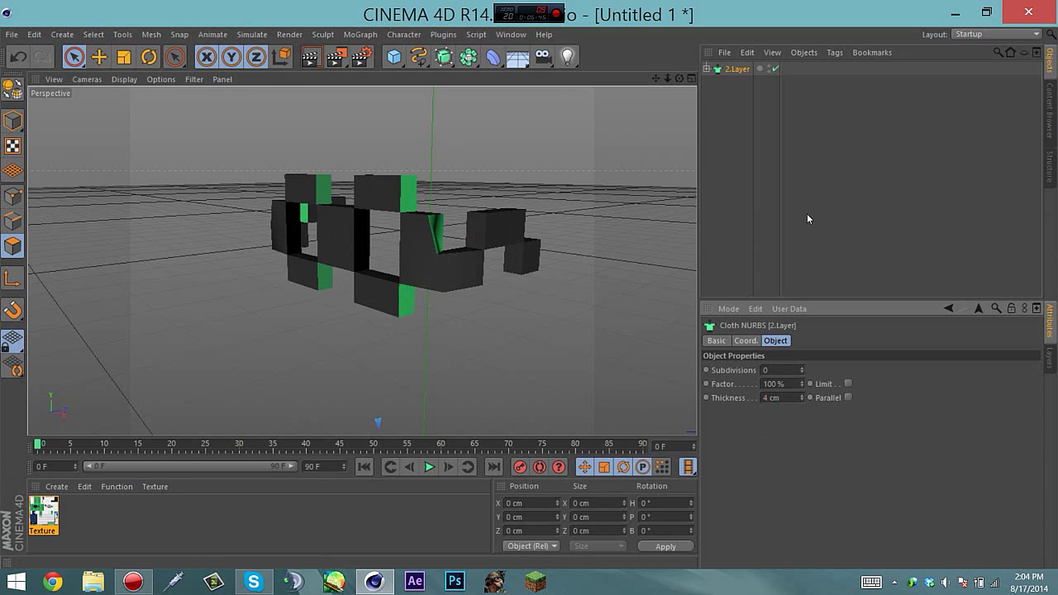
left_click(765, 397)
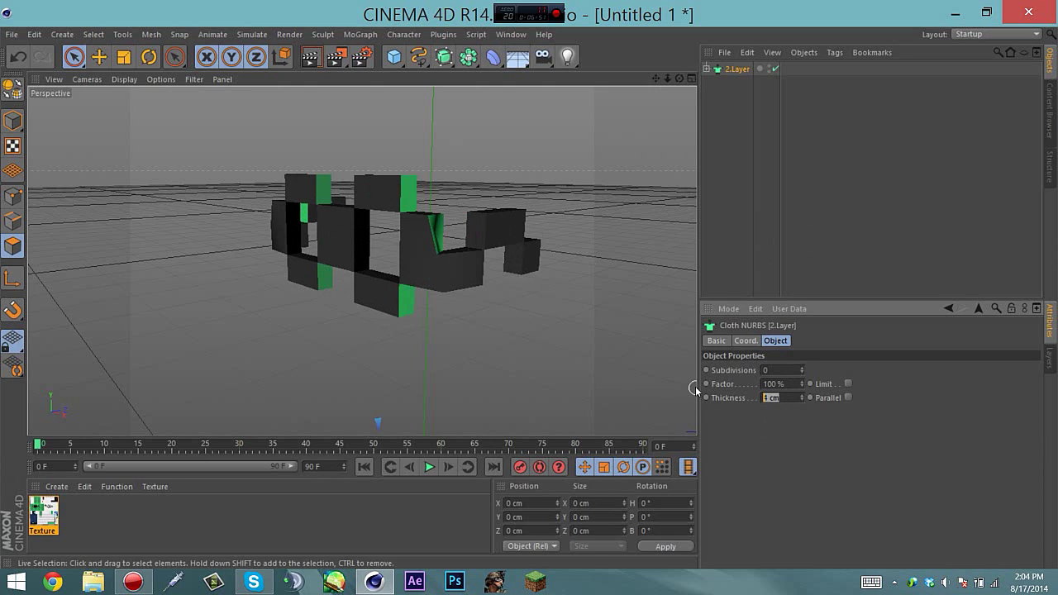
type("2")
key("Return")
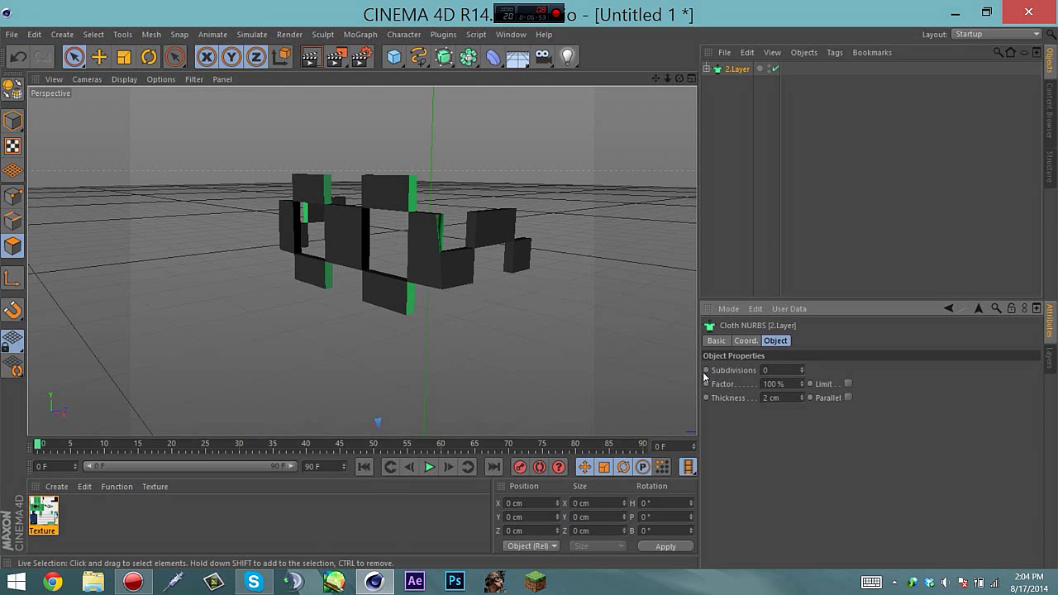
- Make the 2.Layer Cloth NURBS object editable and select the Head polygon object inside it
mouse_move(679, 78)
left_mouse_down()
mouse_move(360, 257)
mouse_move(408, 270)
left_mouse_up()
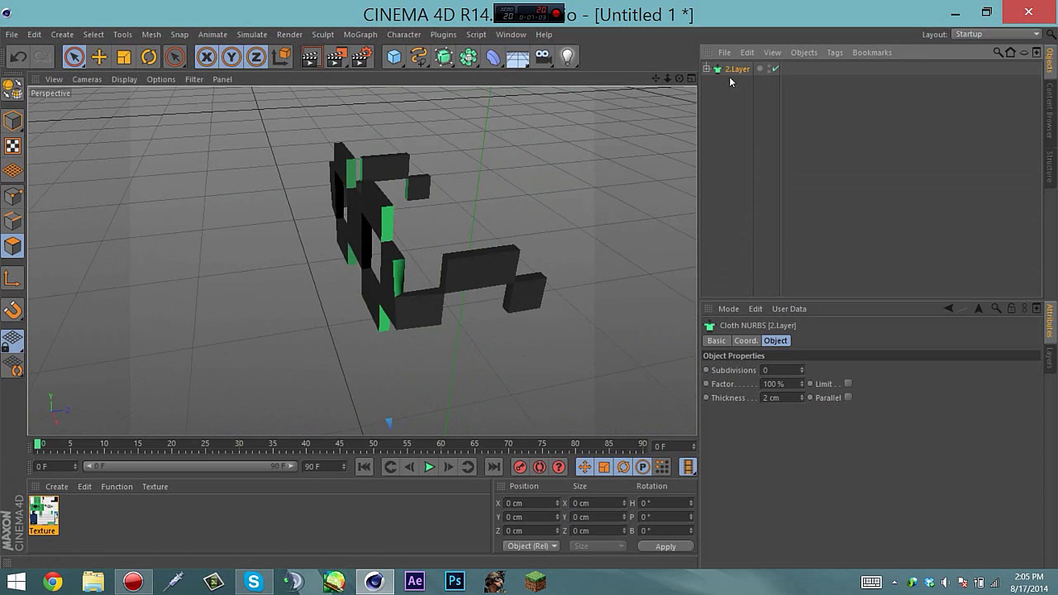
key("c")
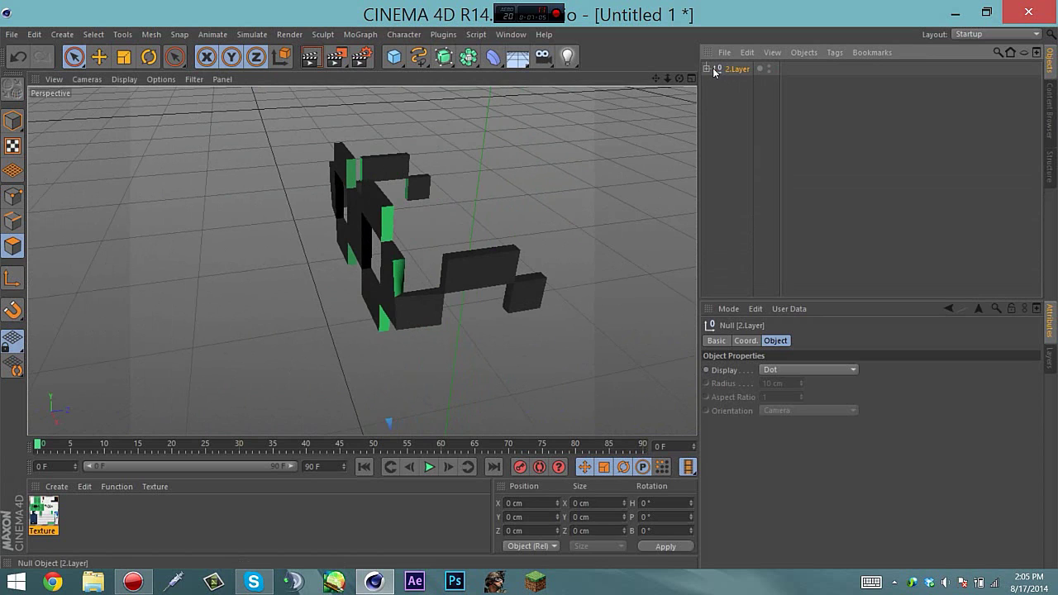
left_click(709, 69)
left_click(742, 83)
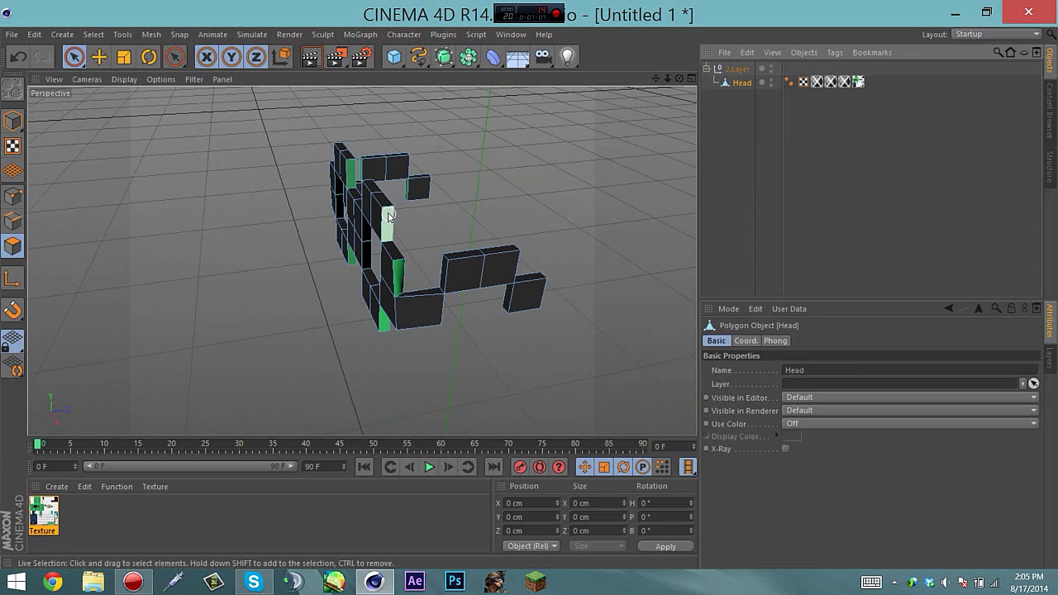
left_click(707, 69)
left_click_drag(680, 79, 488, 94)
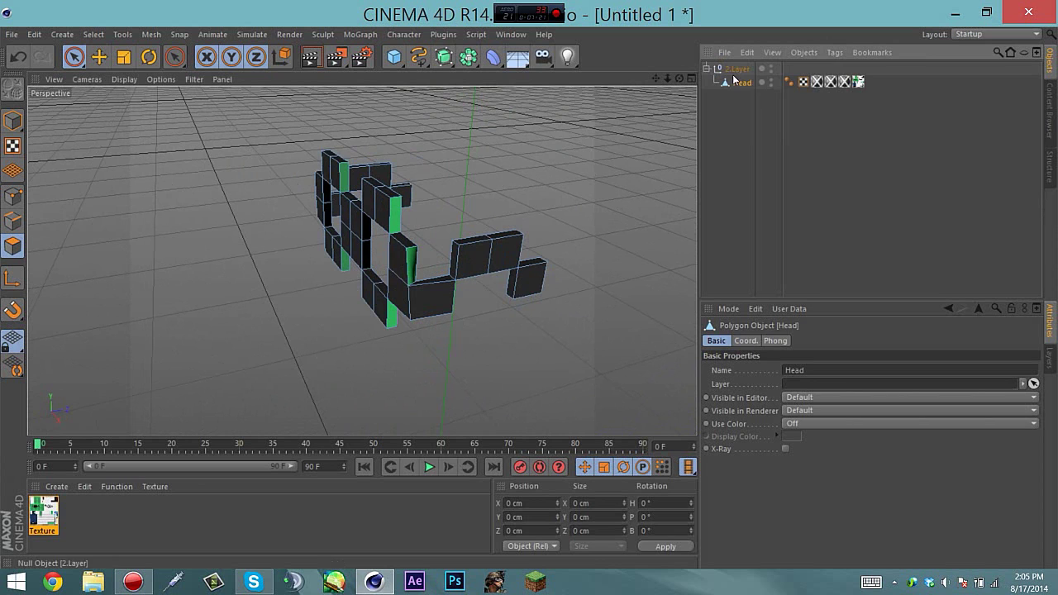
- Create a new material and set its colour to dark grey, RGB 36, 36, 36, sampled from the glasses frame
left_click(845, 82)
left_click(298, 503)
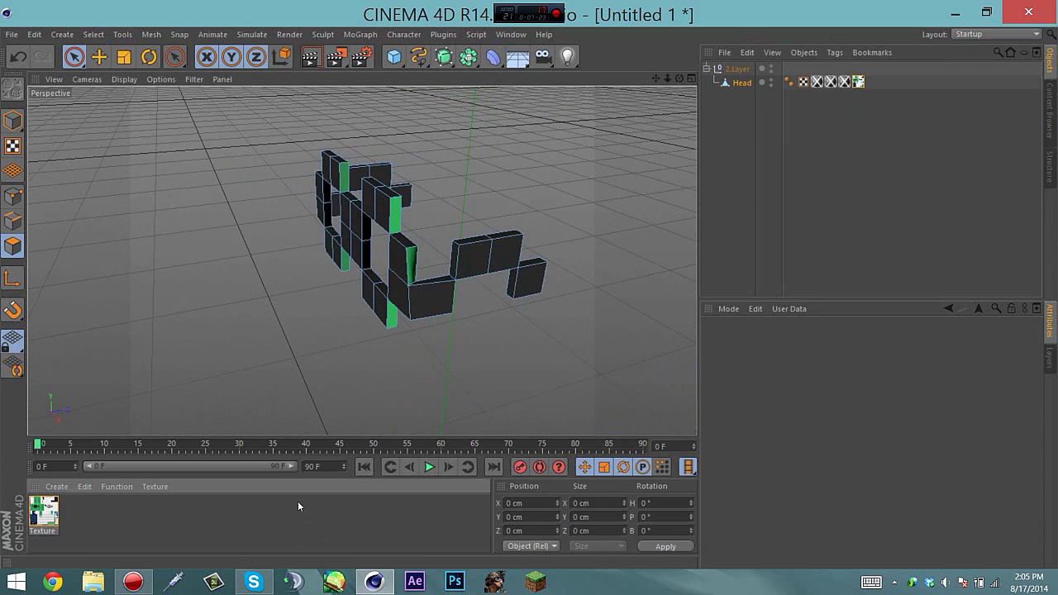
double_click(245, 545)
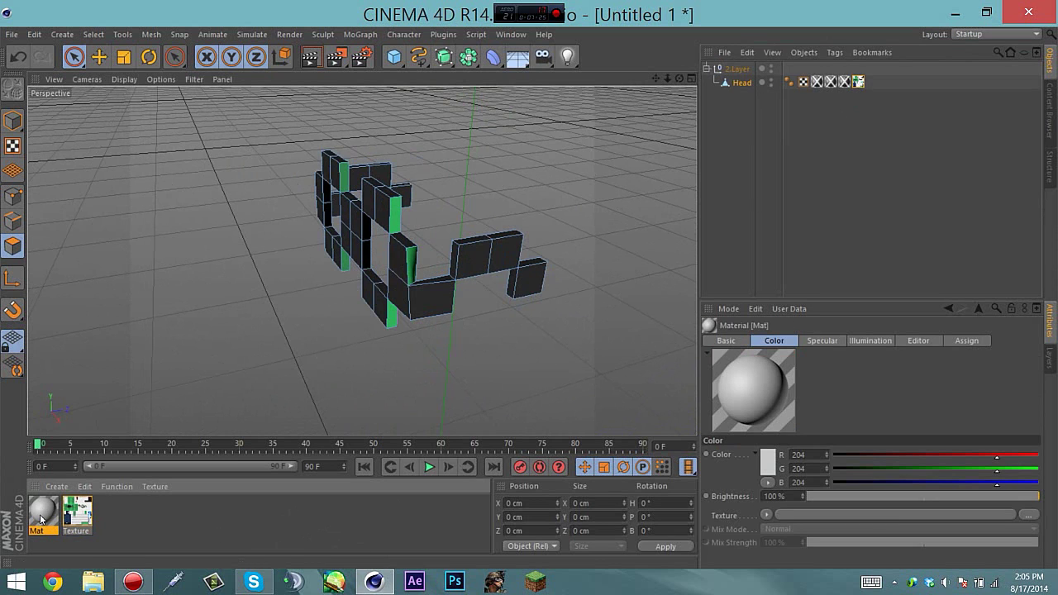
double_click(40, 519)
left_click_drag(395, 91, 801, 334)
left_click(829, 387)
left_click(814, 439)
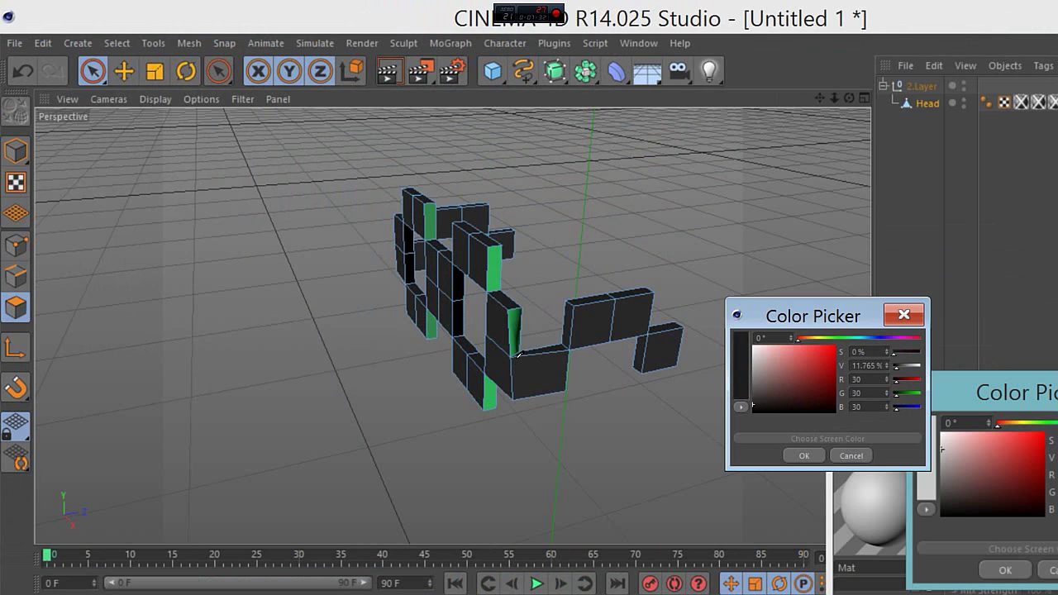
left_click(519, 355)
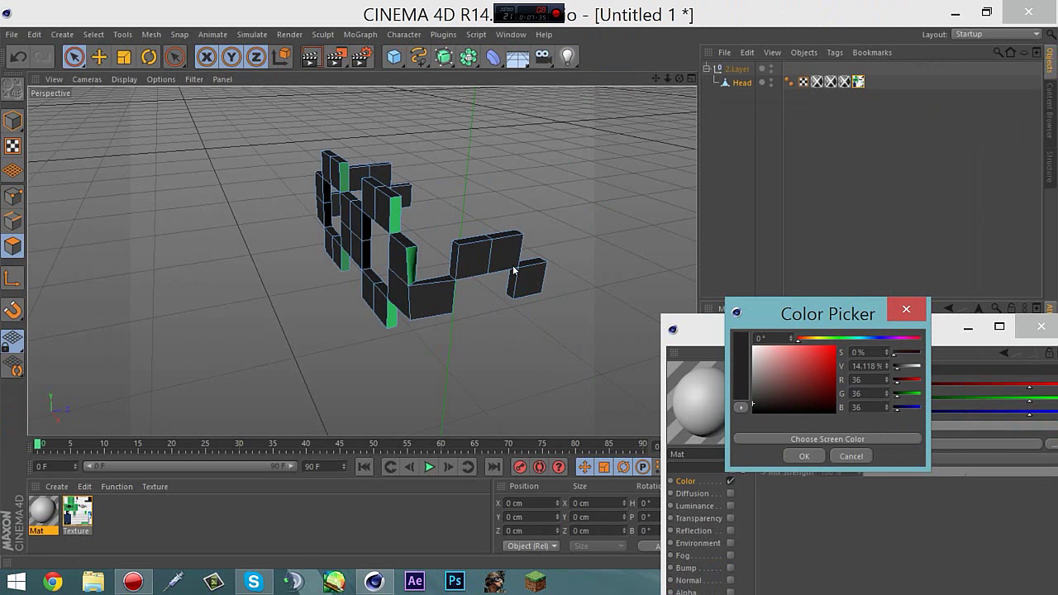
left_click(803, 457)
left_click_drag(788, 339, 570, 145)
left_click(832, 130)
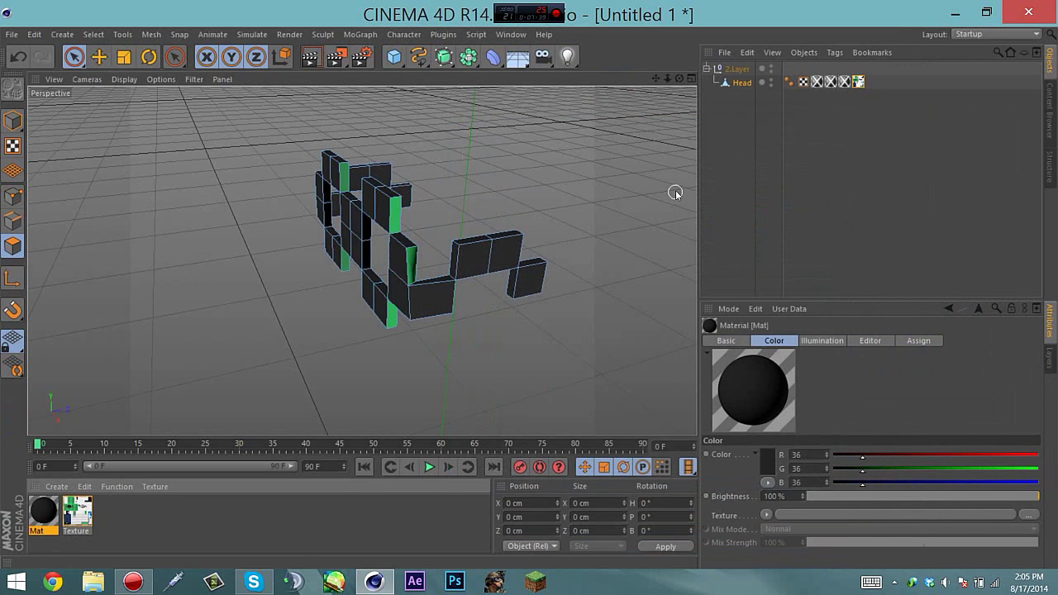
- Try replacing the Head's skin texture tag with the dark grey Mat material, and undo the replacement
left_click(774, 80)
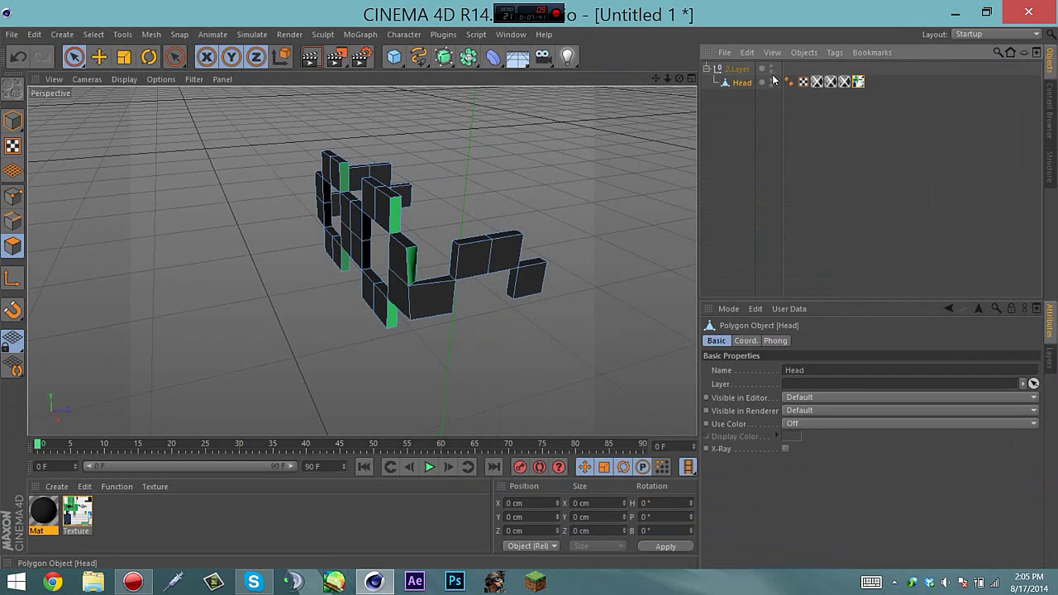
left_click(862, 82)
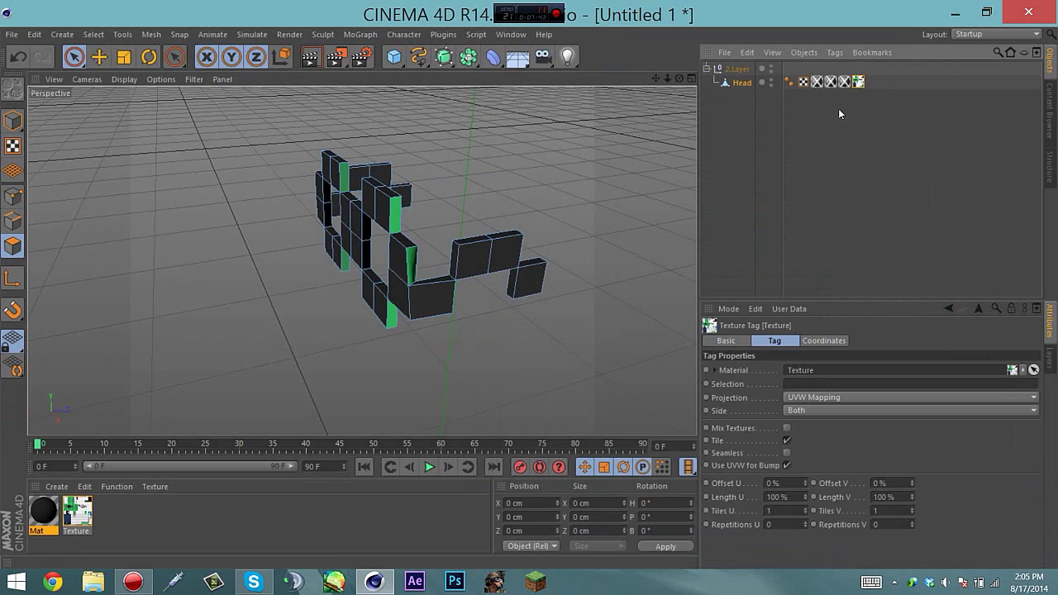
left_click(817, 81)
left_click(860, 82)
key("Delete")
left_click_drag(77, 512, 383, 267)
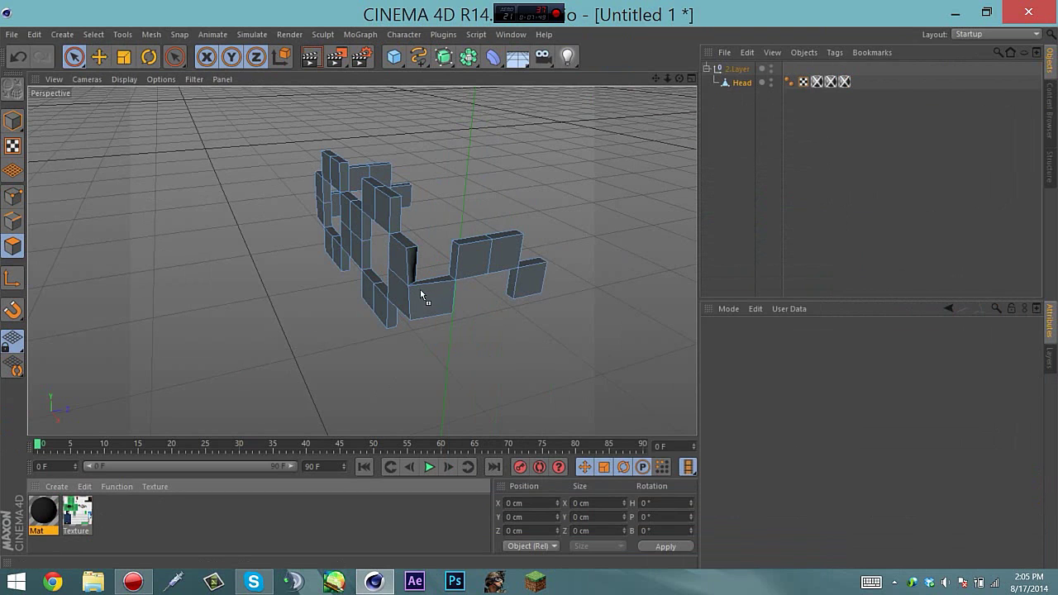
left_click_drag(422, 296, 423, 296)
left_click(774, 154)
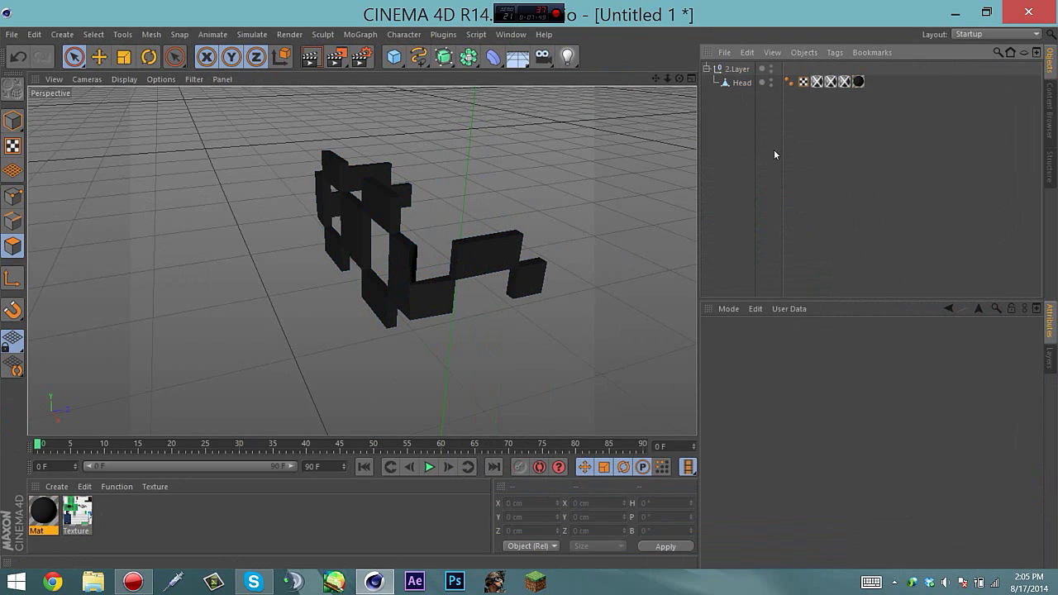
left_click(858, 82)
key("Delete")
key("ctrl+z")
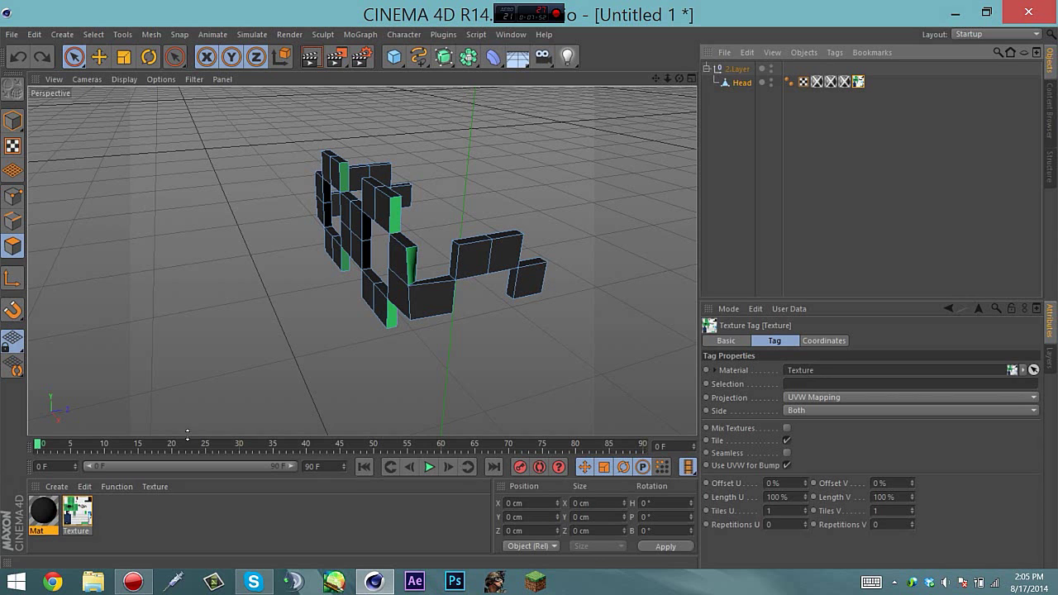
left_click(36, 506)
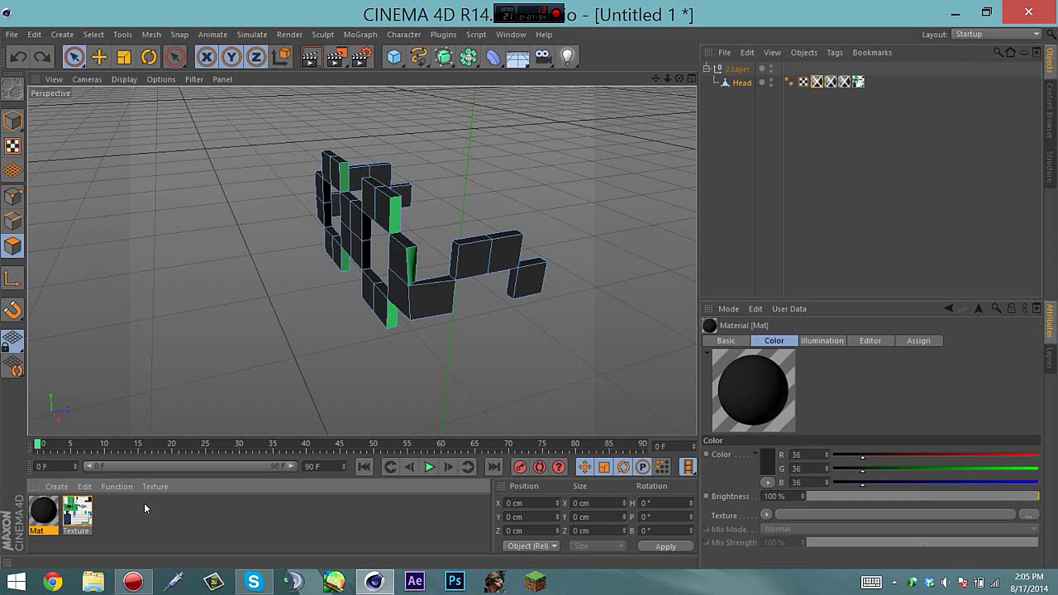
left_click(262, 509)
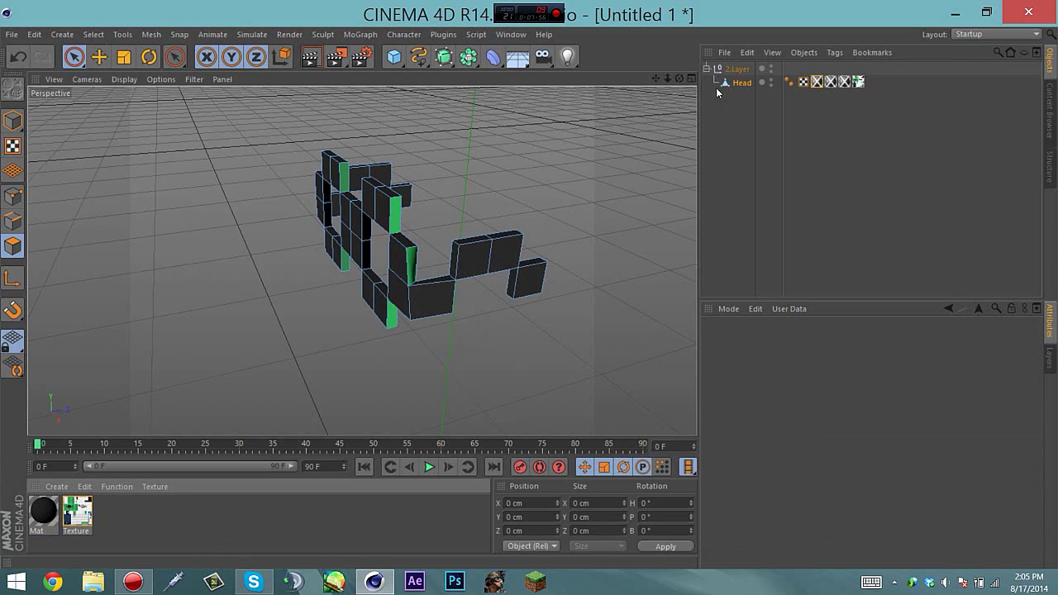
left_click_drag(680, 78, 513, 65)
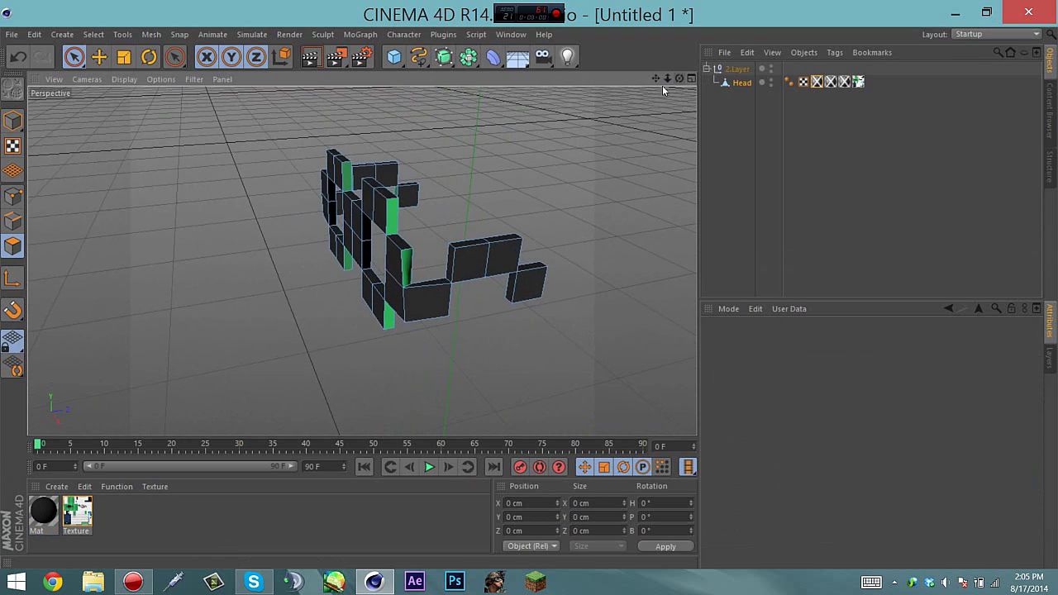
left_click(393, 215)
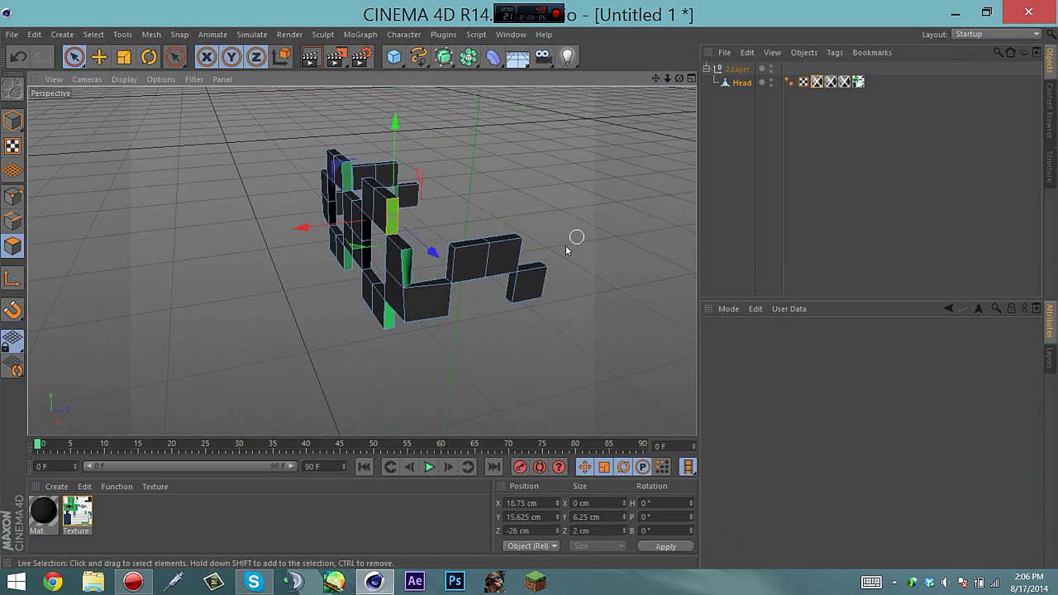
left_click(708, 69)
left_click(736, 71)
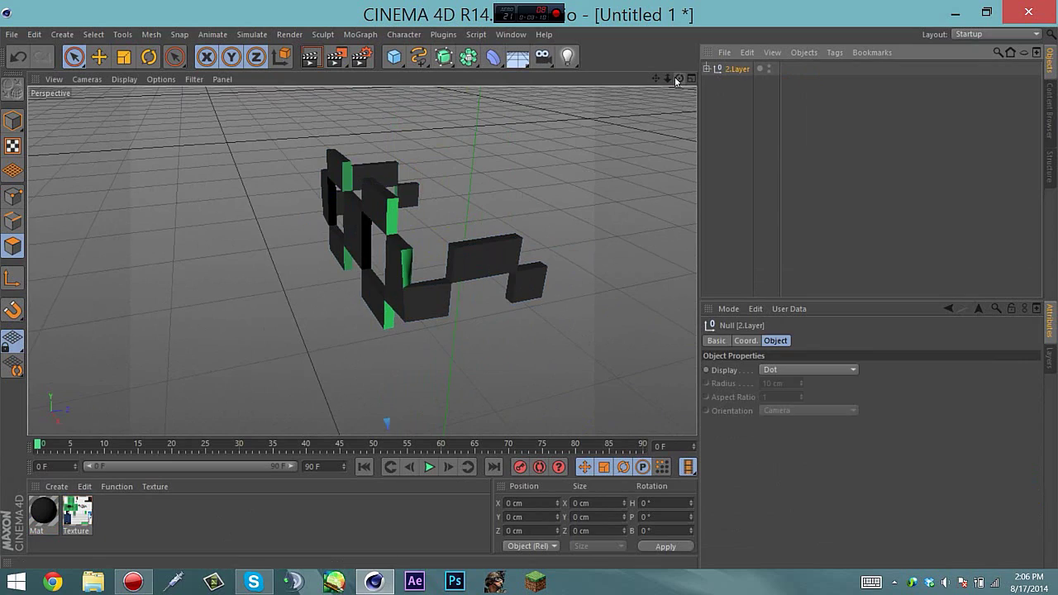
left_click_drag(680, 78, 542, 95)
- Delete the skin texture tag from the Head and apply the dark grey Mat material to the whole glasses frame
left_click(708, 69)
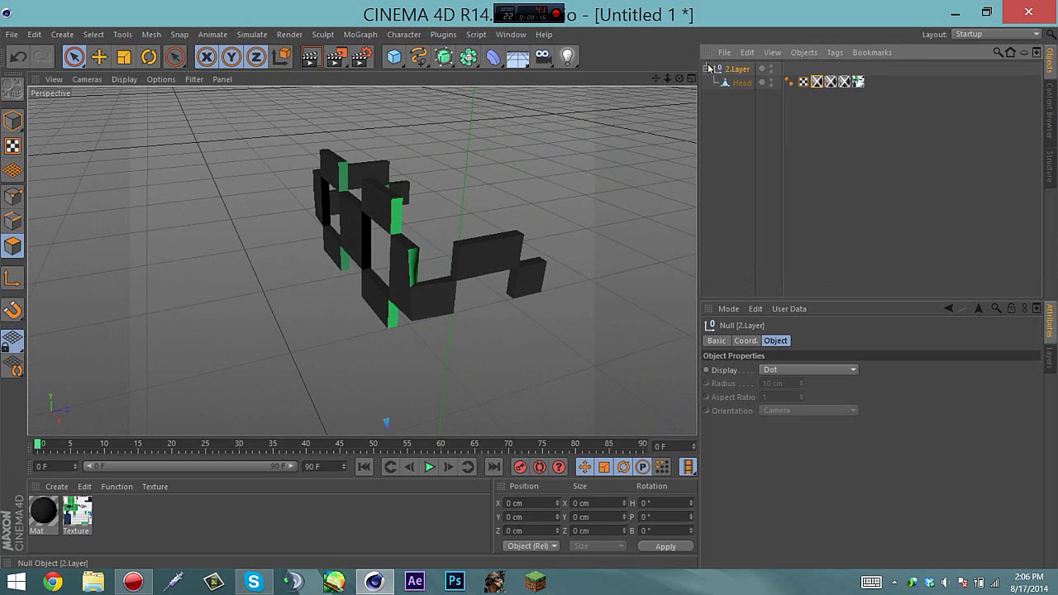
left_click(741, 83)
left_click(862, 82)
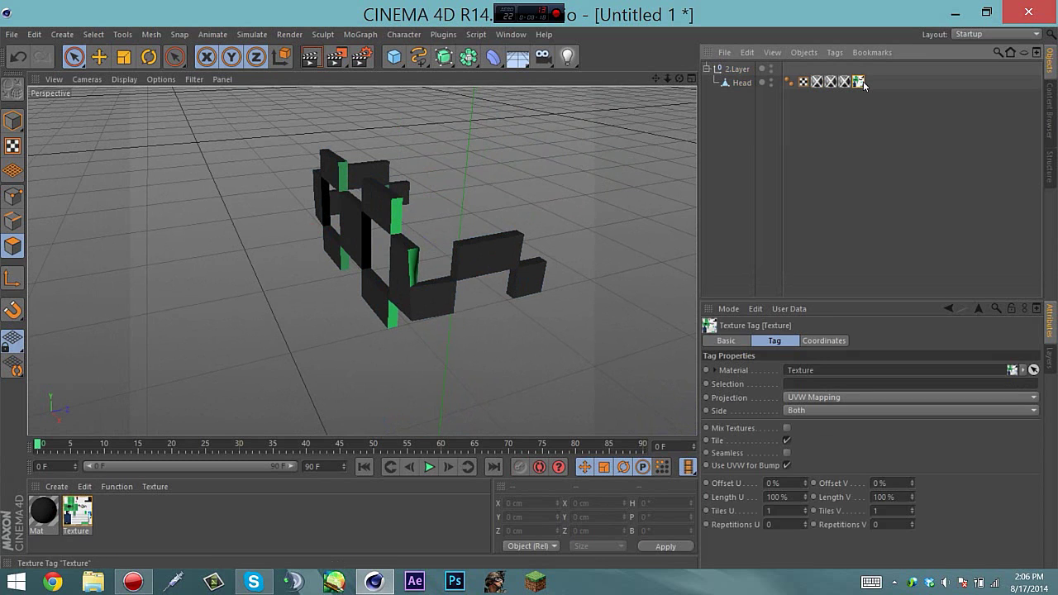
key("Delete")
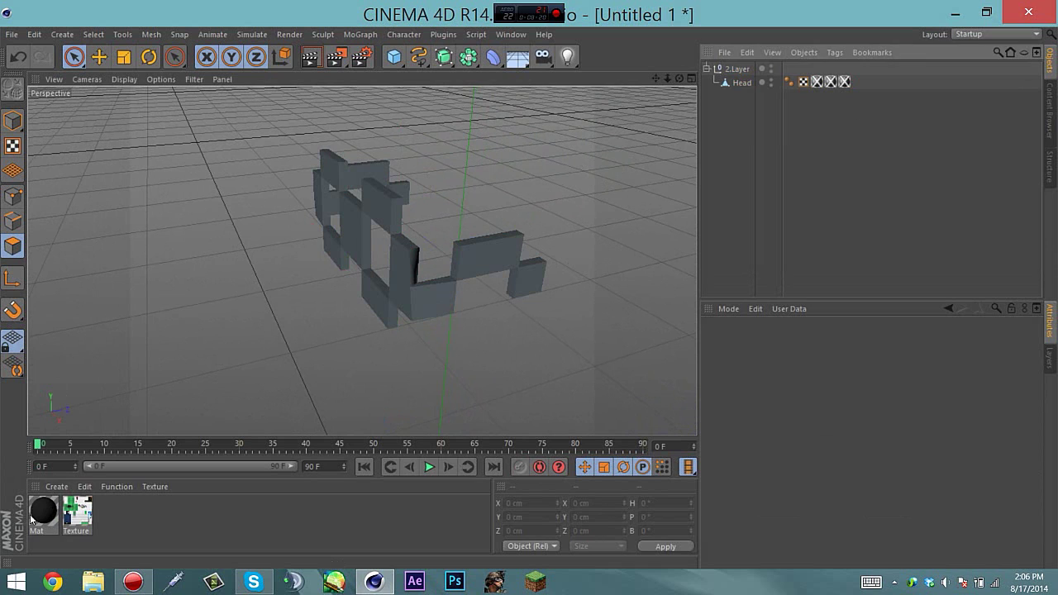
left_click_drag(76, 513, 723, 225)
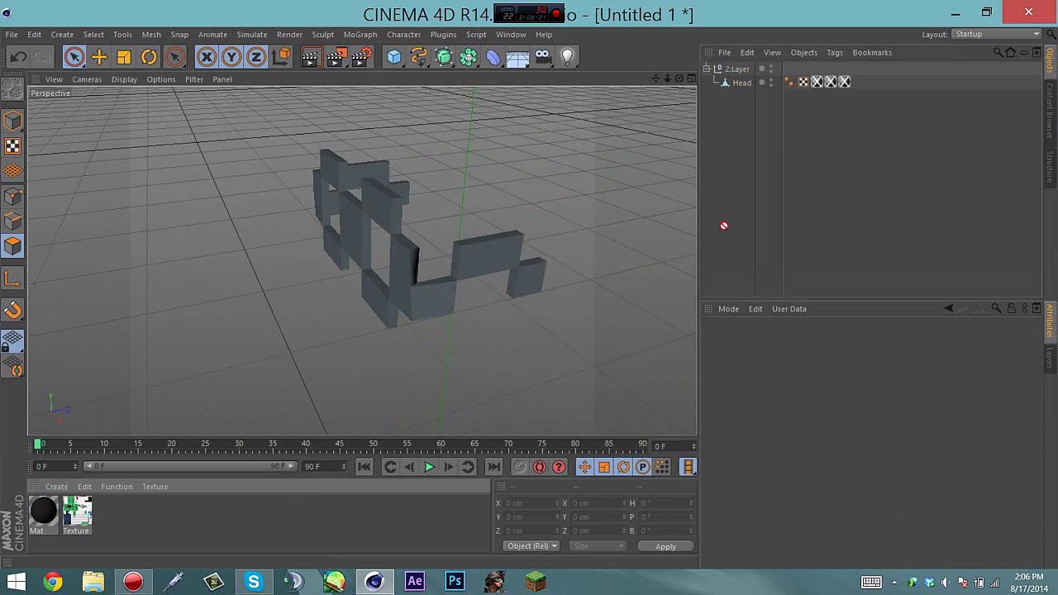
left_click(707, 68)
- Delete the unused skin material named Texture from the scene, keeping Mat
left_click(54, 517)
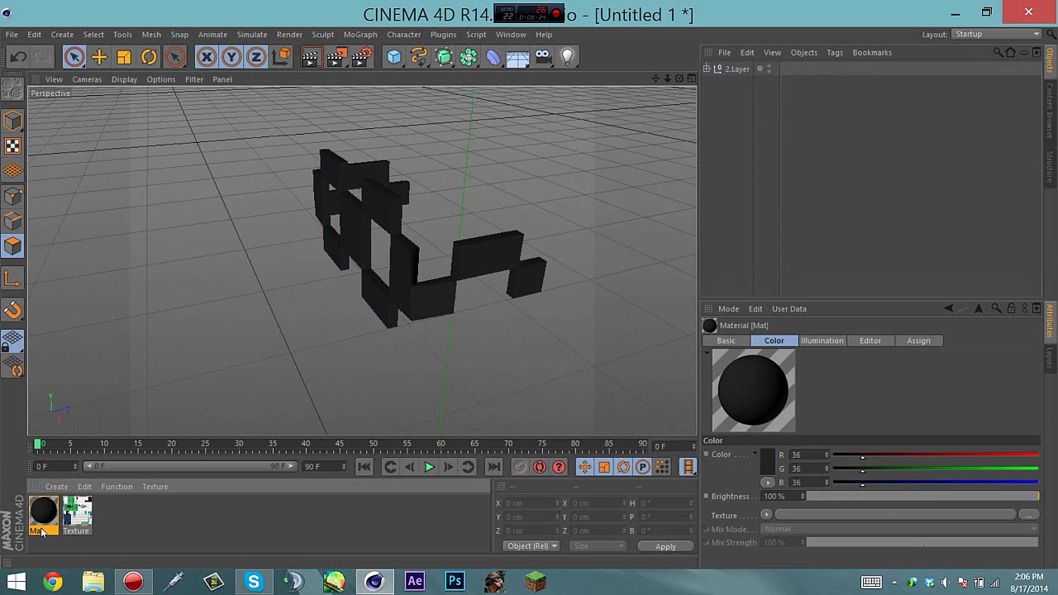
left_click(73, 511)
key("Delete")
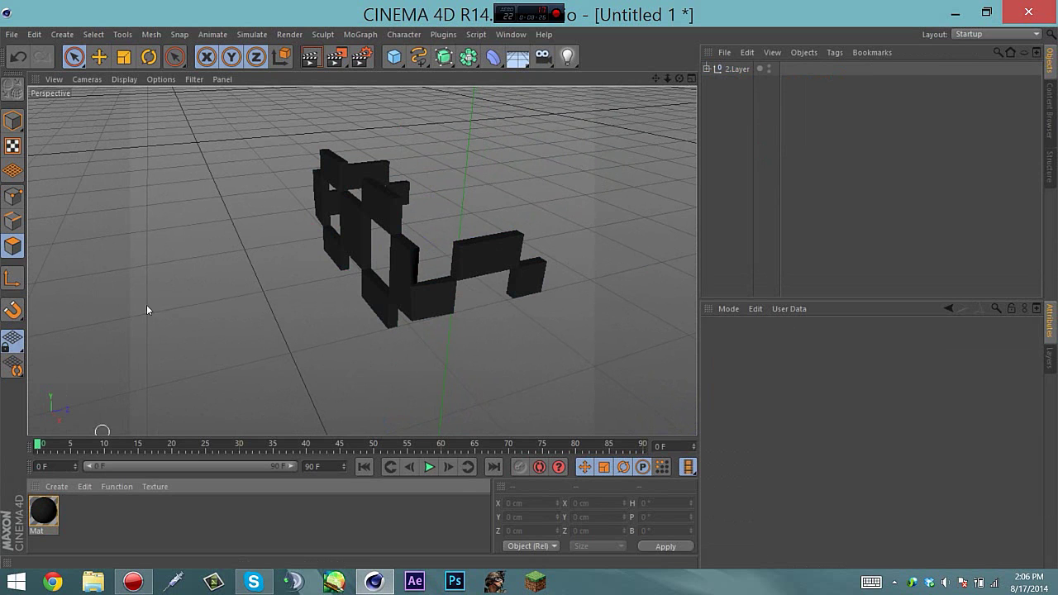
- Load the SteveRig V7 preset from the Content Browser's Rigs folder into the scene with the glasses
left_click_drag(680, 78, 650, 77)
left_click(1048, 102)
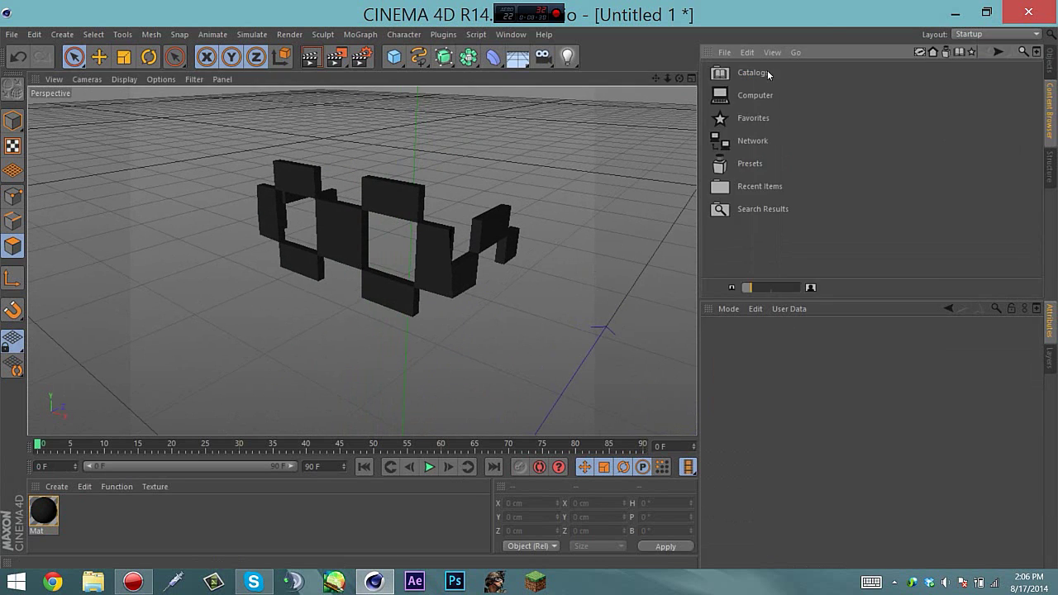
double_click(751, 97)
double_click(752, 97)
double_click(753, 74)
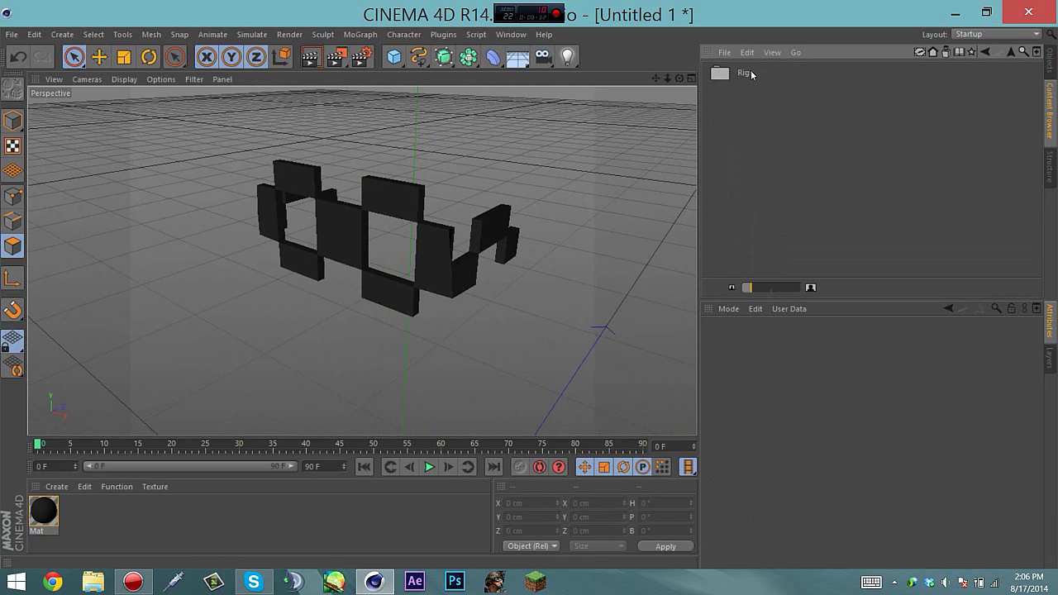
double_click(753, 75)
double_click(746, 130)
key("BackSpace")
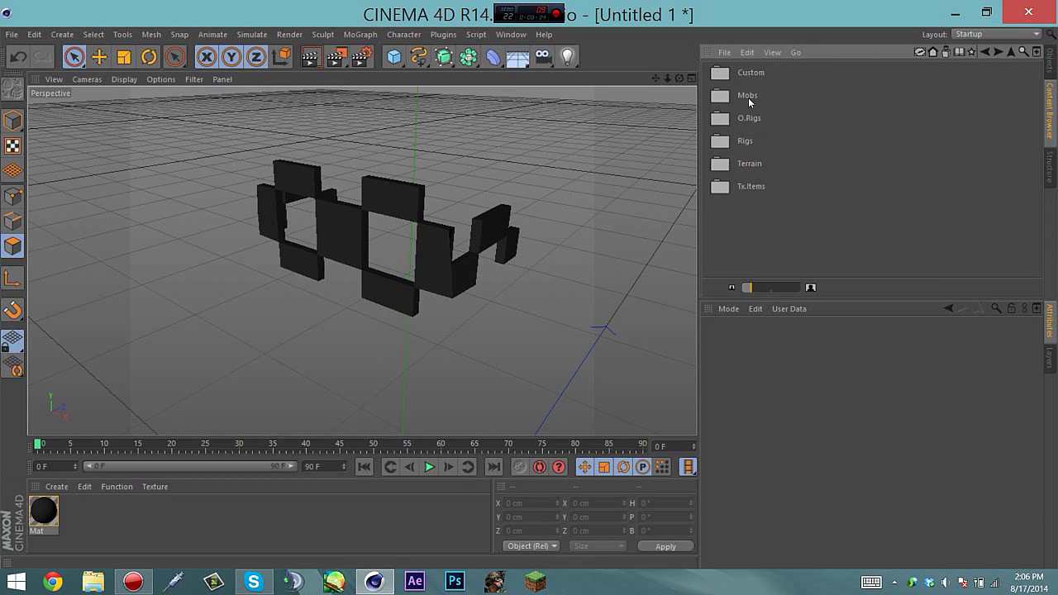
double_click(749, 142)
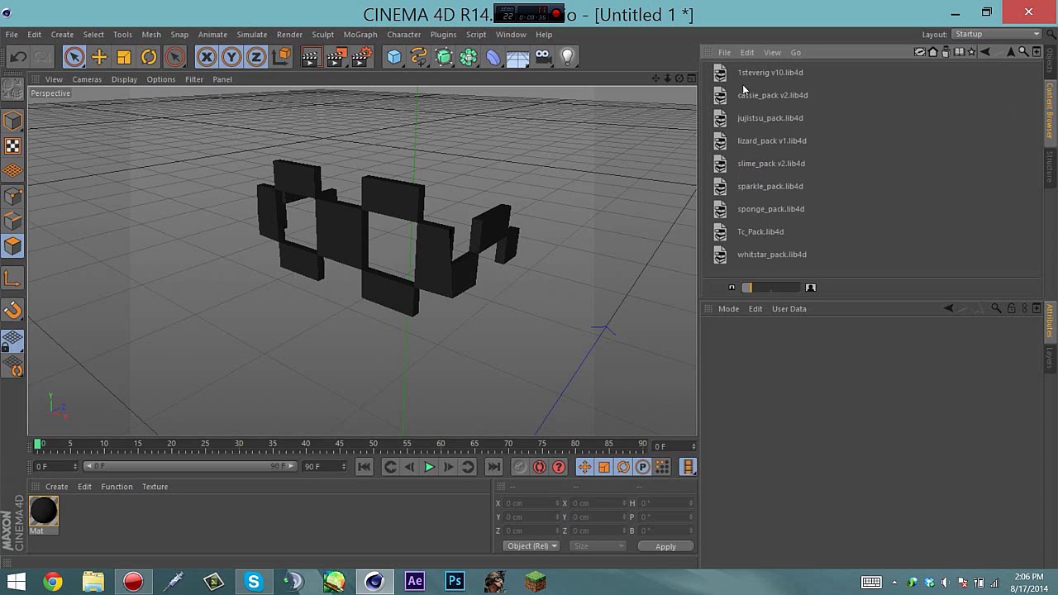
double_click(746, 73)
double_click(748, 95)
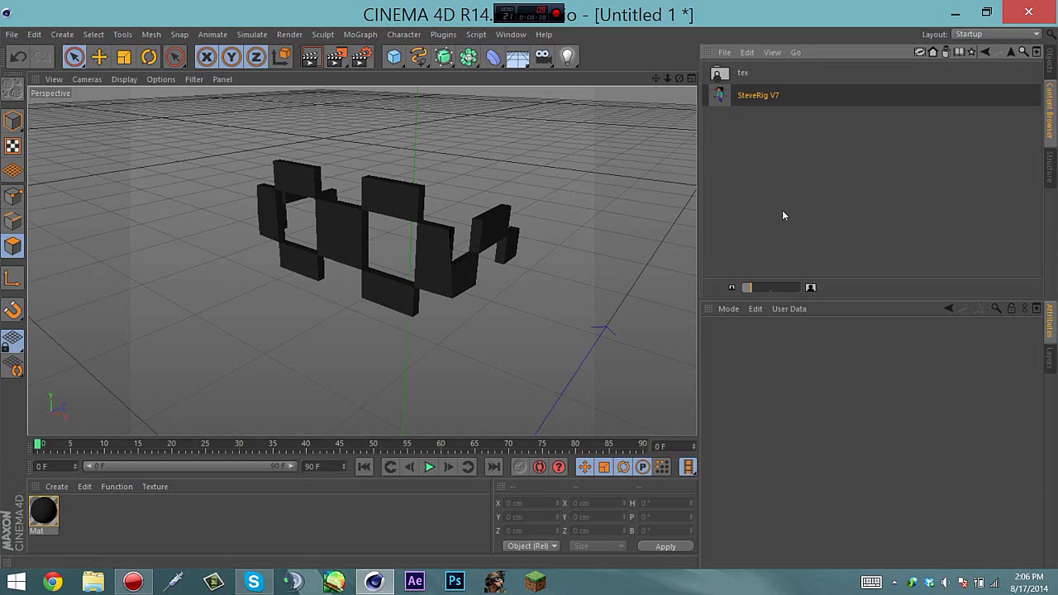
left_click_drag(388, 248, 352, 241, "alt")
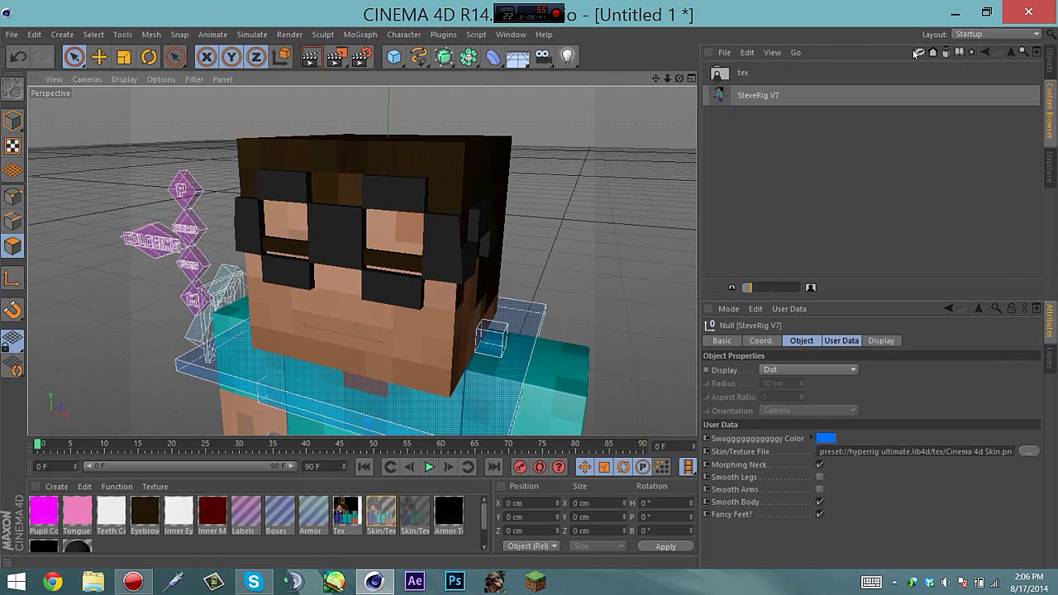
- Expand the SteveRig V7 hierarchy down to Head/Head Items and move the 2.Layer null into the rig
left_click(1050, 65)
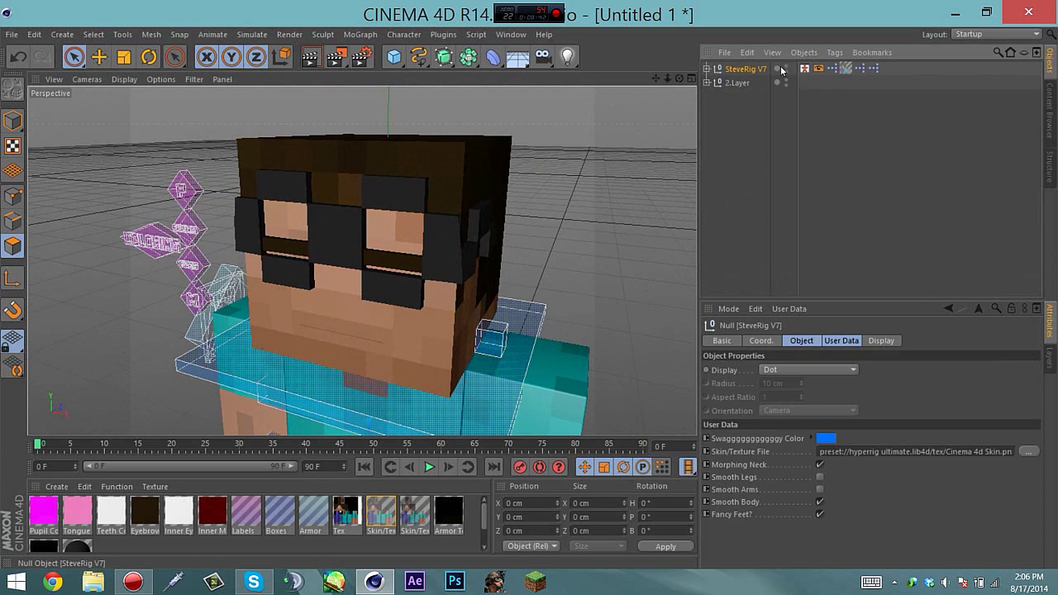
left_click(707, 70)
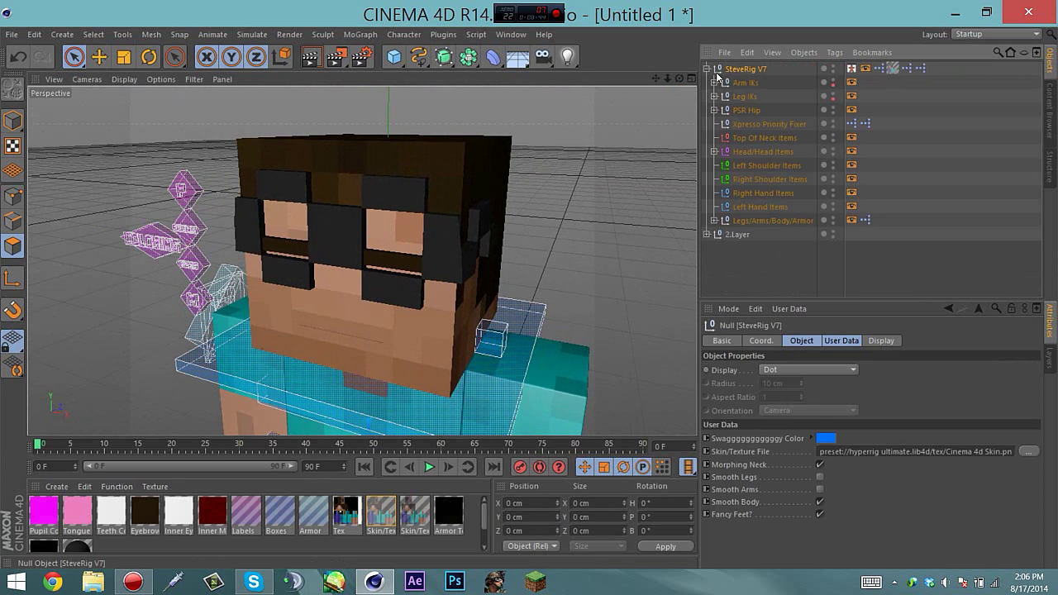
left_click(715, 152)
left_click(738, 262)
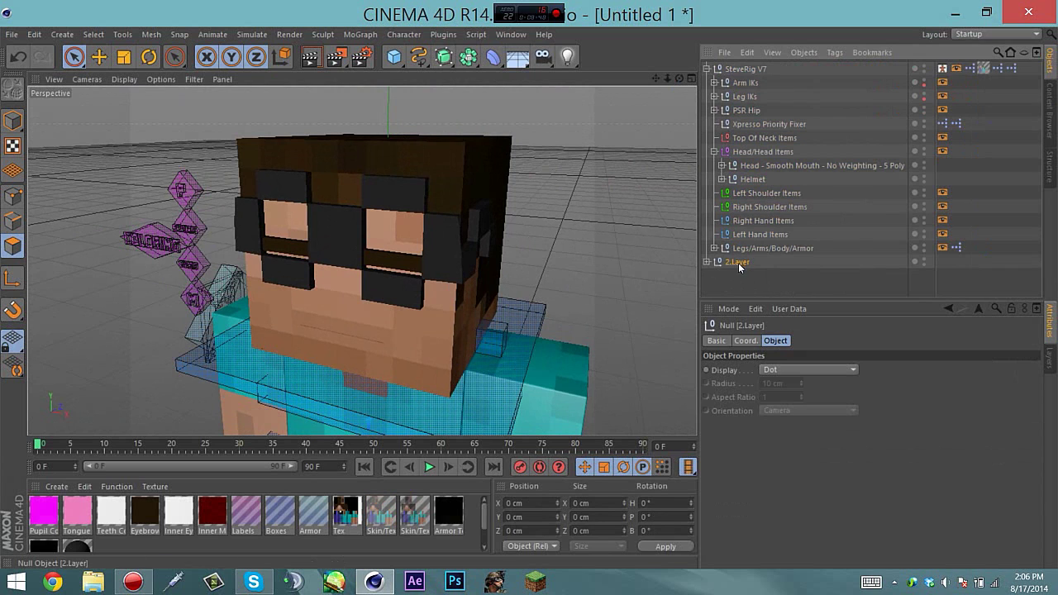
left_click_drag(754, 199, 744, 139)
left_click(707, 69)
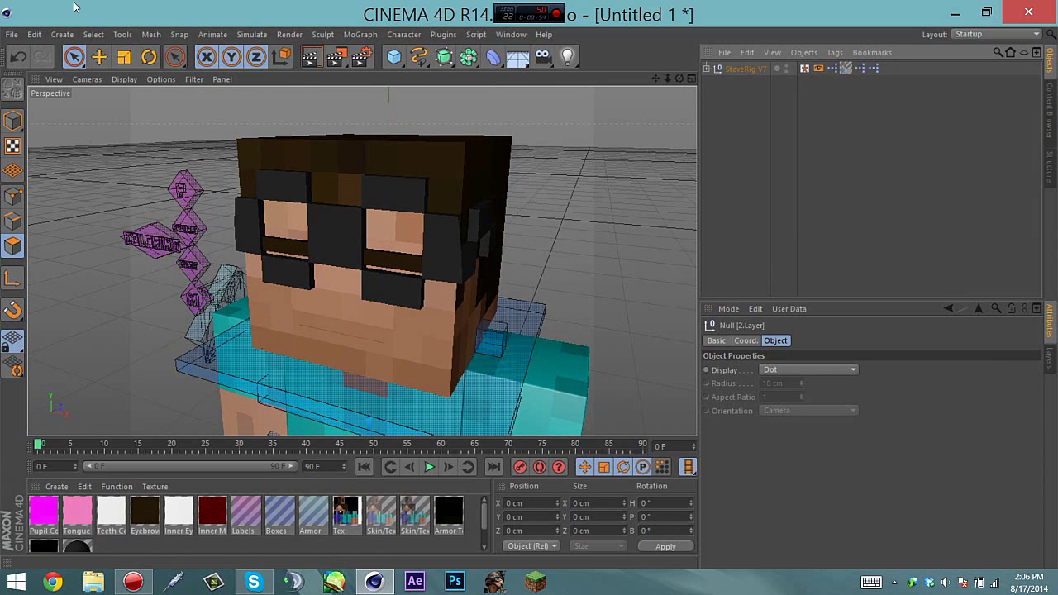
- Switch to model mode with the Move tool and select the glasses object on the rig's face
key("e")
left_click(13, 120)
left_click(814, 151)
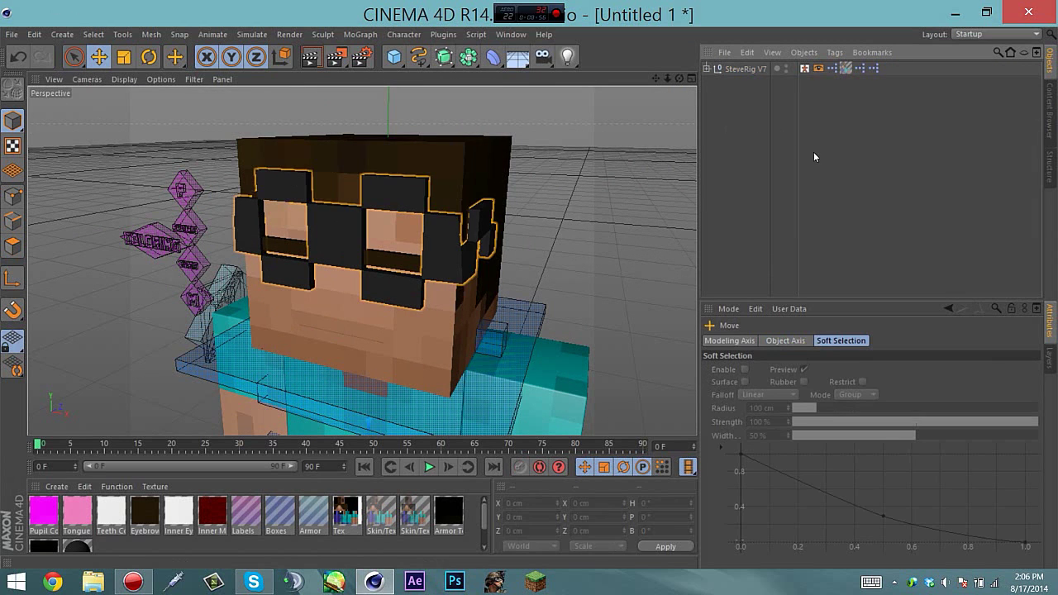
left_click_drag(680, 79, 361, 260)
left_click(464, 273)
left_click(560, 223)
left_click(437, 260)
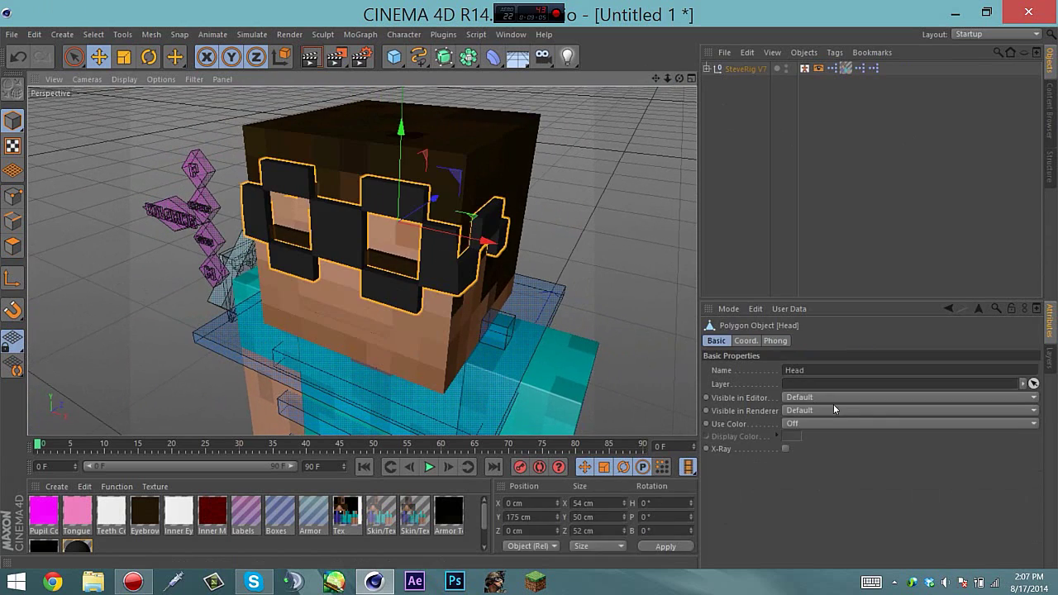